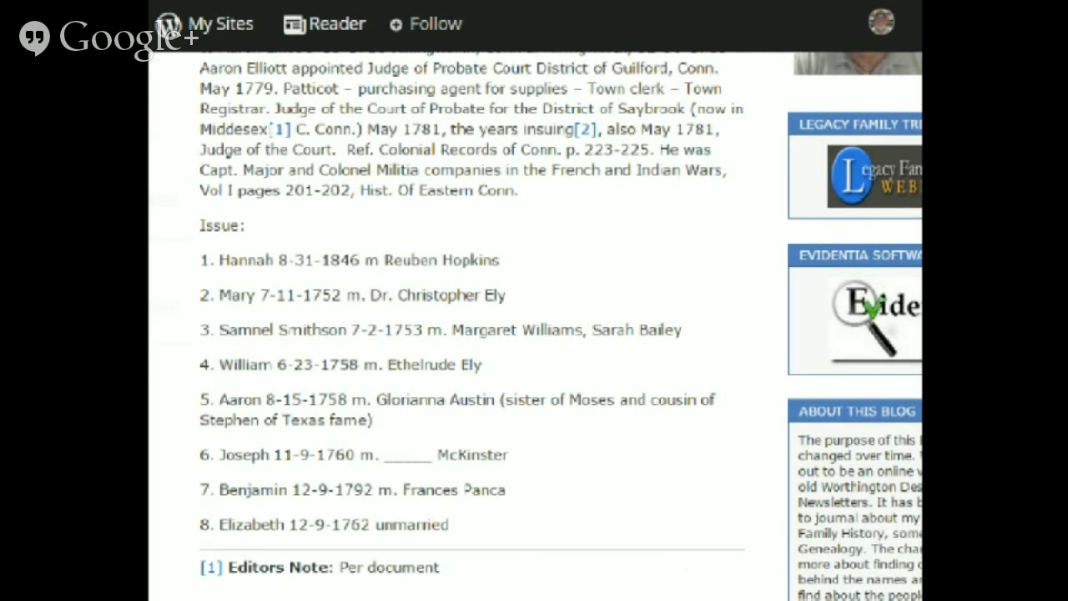
- Switch from the blog to Family Tree Maker and open the People workspace
scroll(471, 326, "down", 1)
scroll(471, 325, "down", 1)
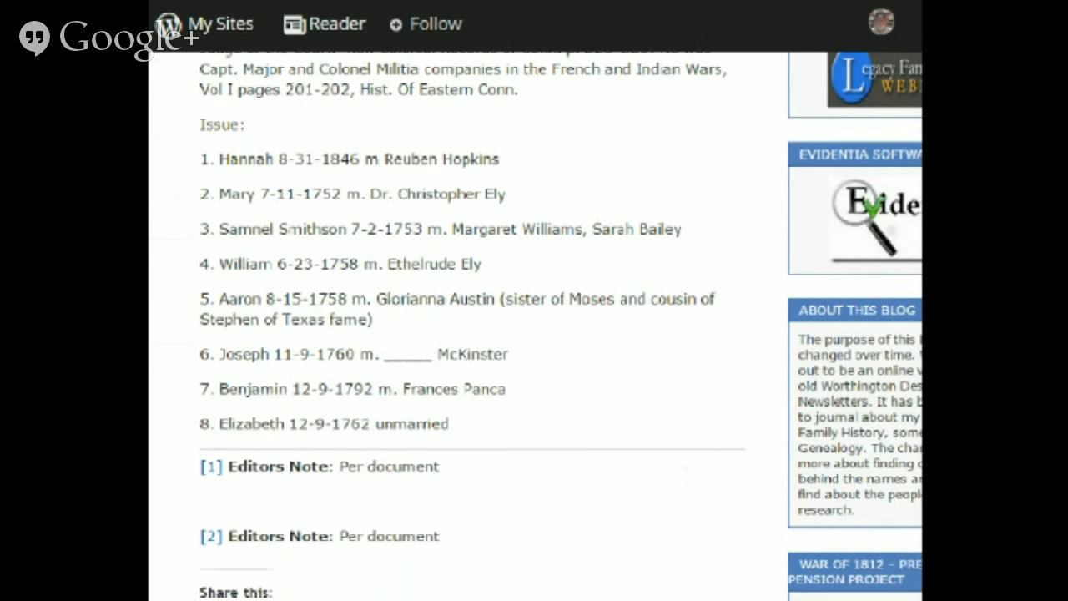
scroll(472, 325, "up", 7)
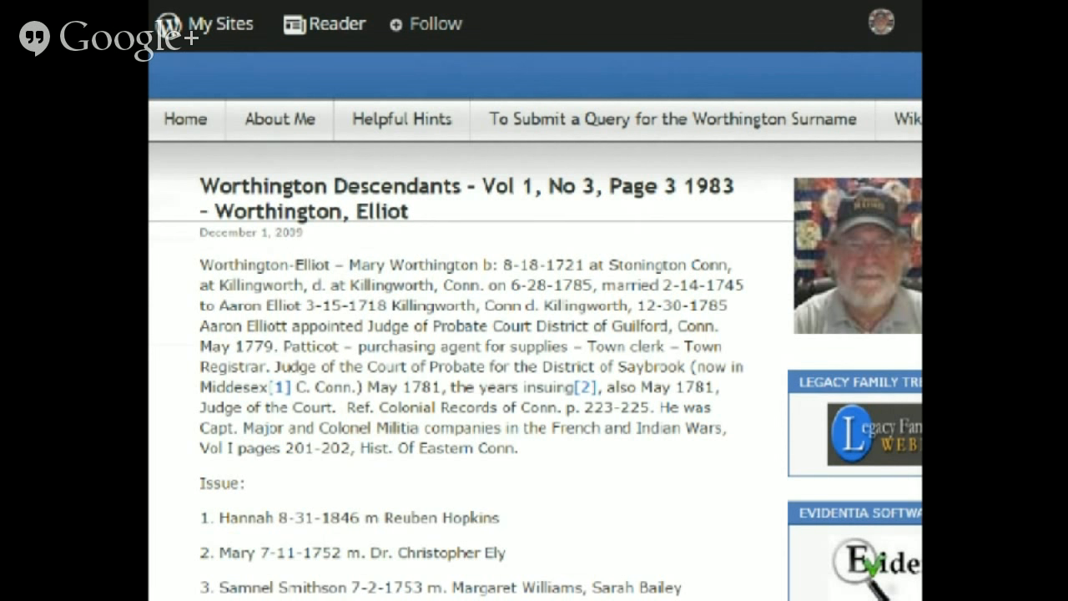
key("alt+Tab")
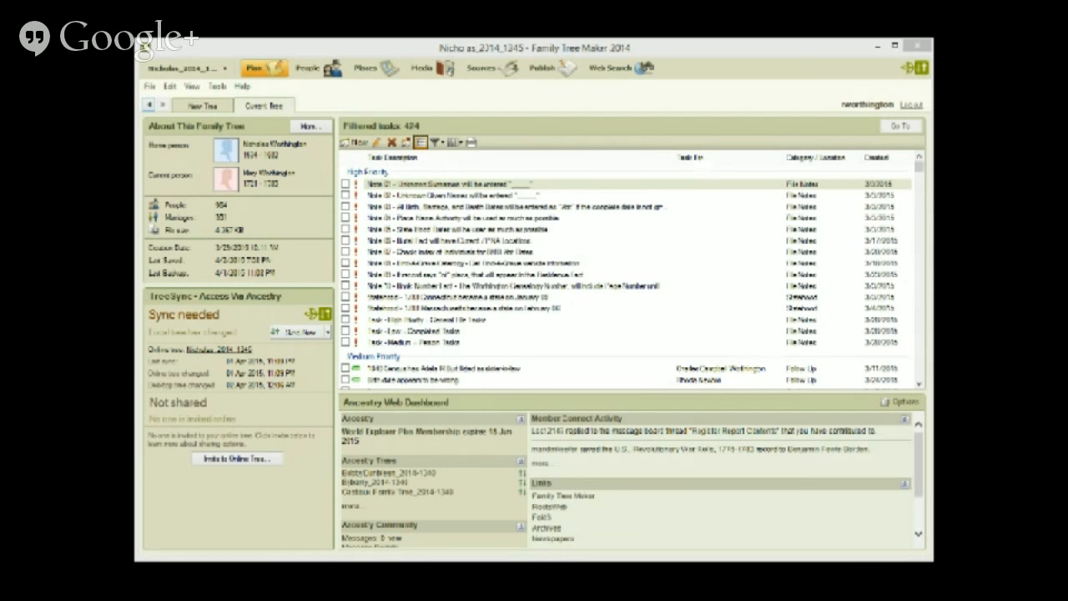
left_click(307, 70)
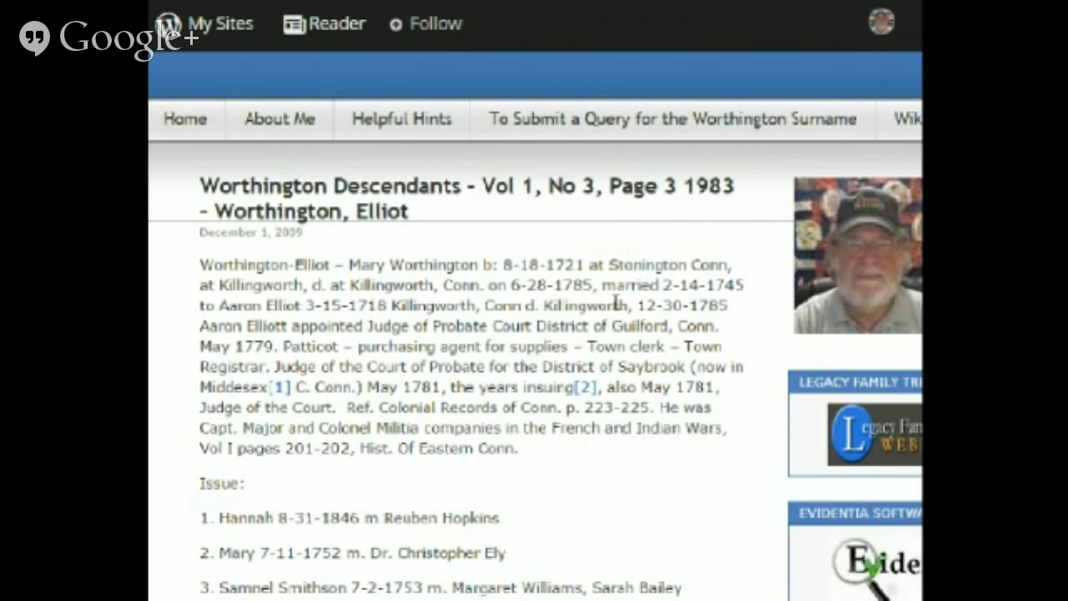
- Scroll through the Worthington-Elliot blog post and back up to its header
scroll(616, 302, "up", 1)
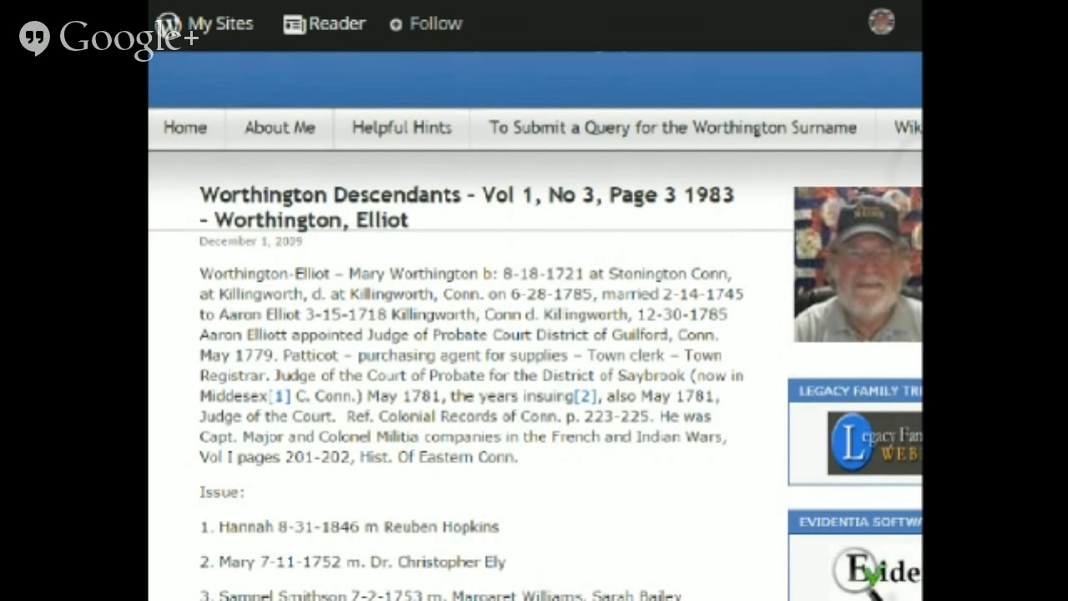
scroll(535, 326, "down", 3)
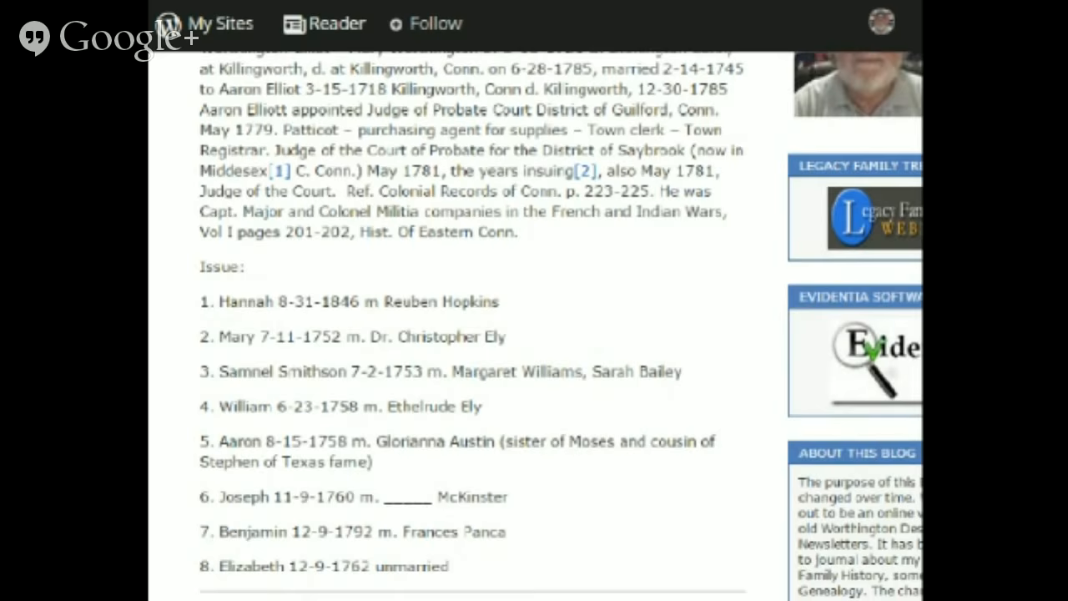
scroll(534, 326, "down", 1)
scroll(534, 325, "up", 3)
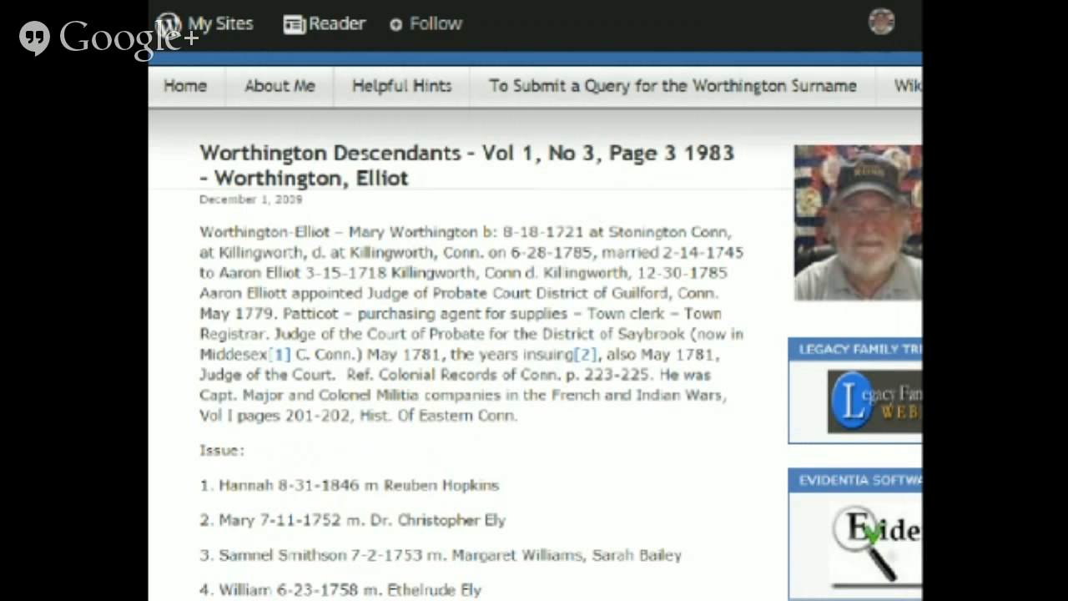
scroll(535, 325, "up", 2)
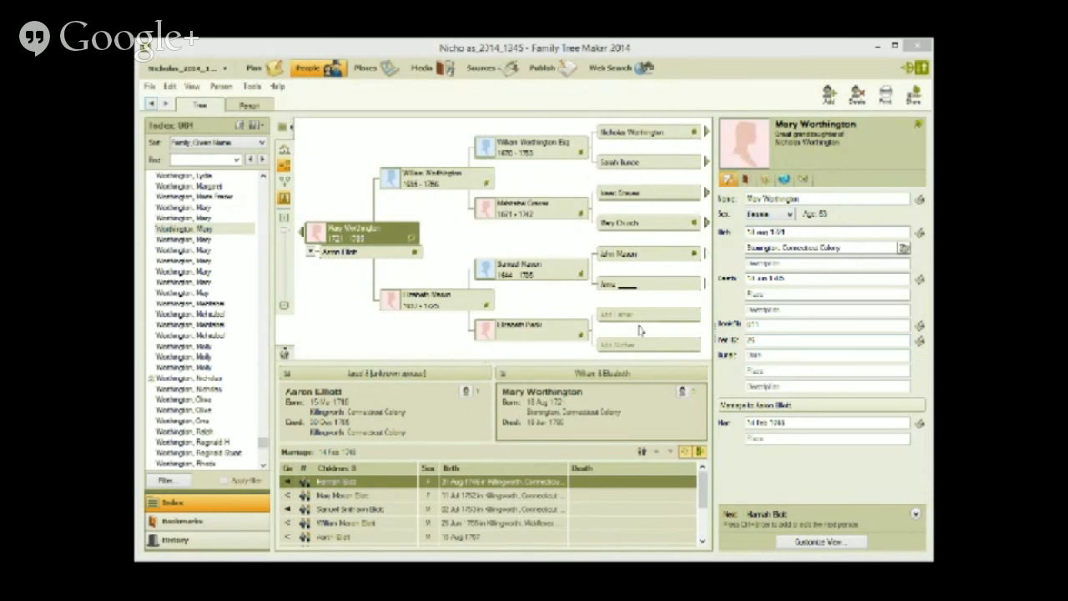
left_click(251, 106)
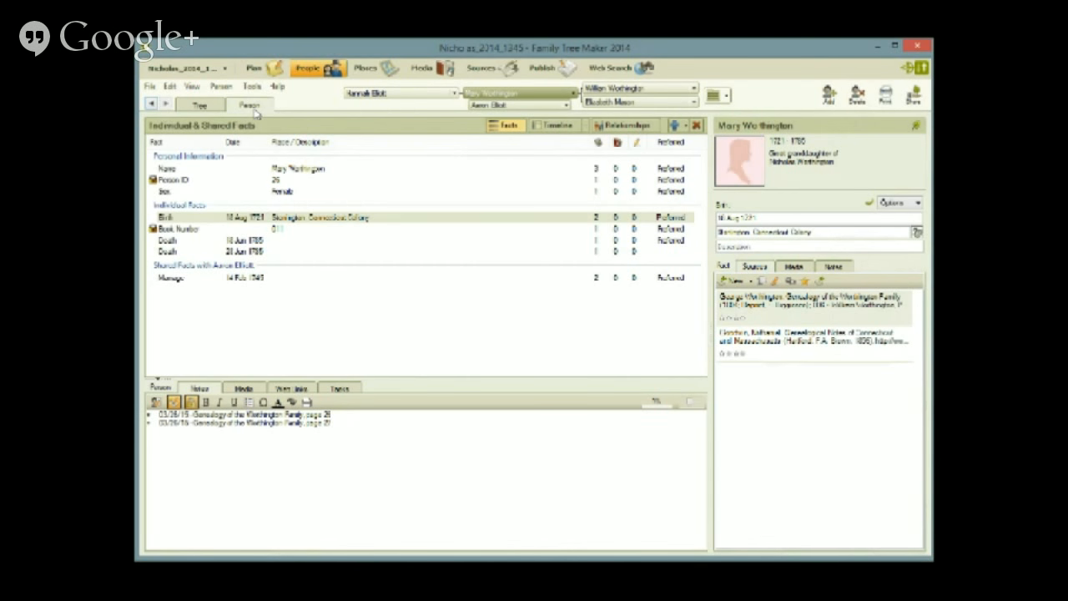
left_click(346, 425)
key("Return")
type("04/08/15 - A Wal")
type("hington")
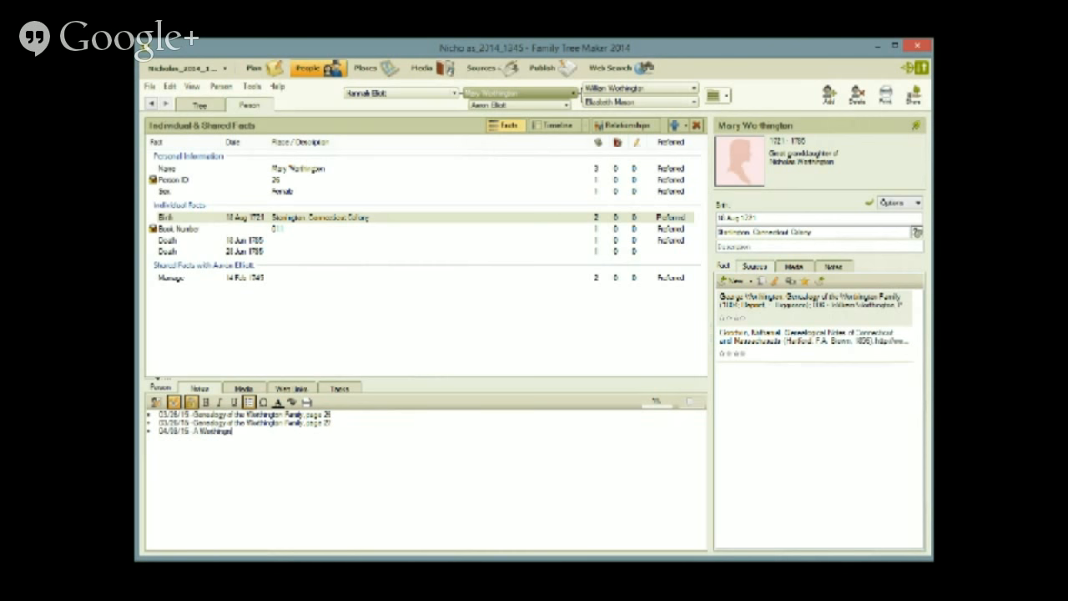
type(" Blog Post")
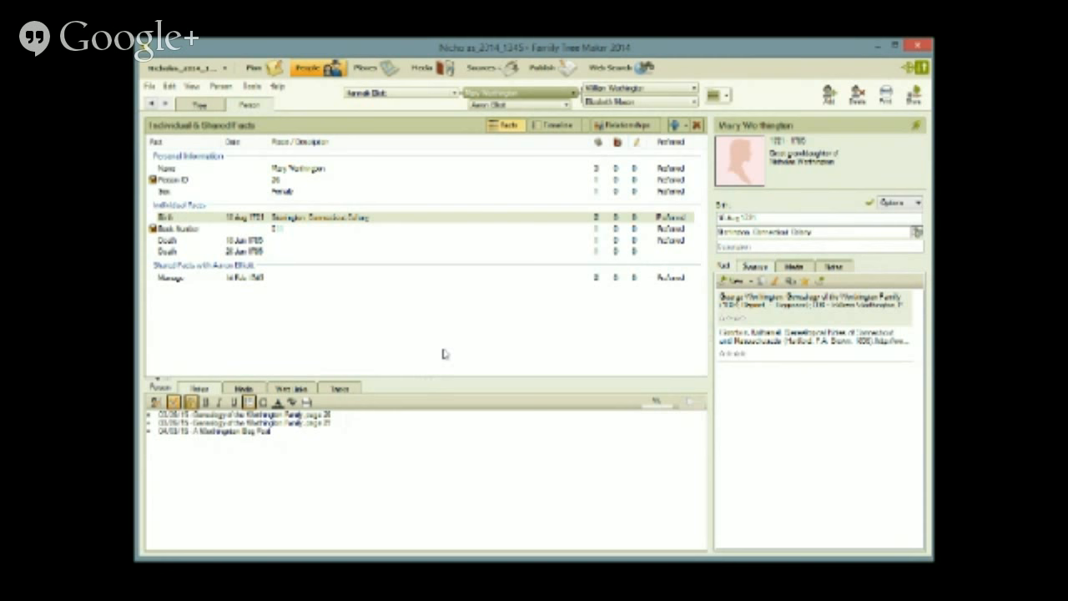
left_click(291, 390)
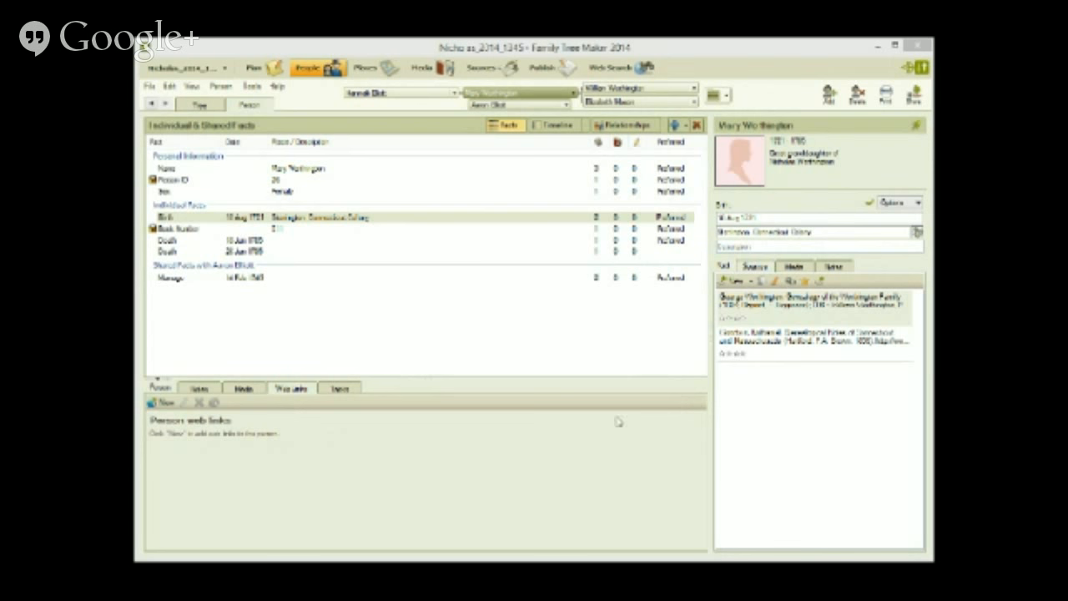
left_click(165, 403)
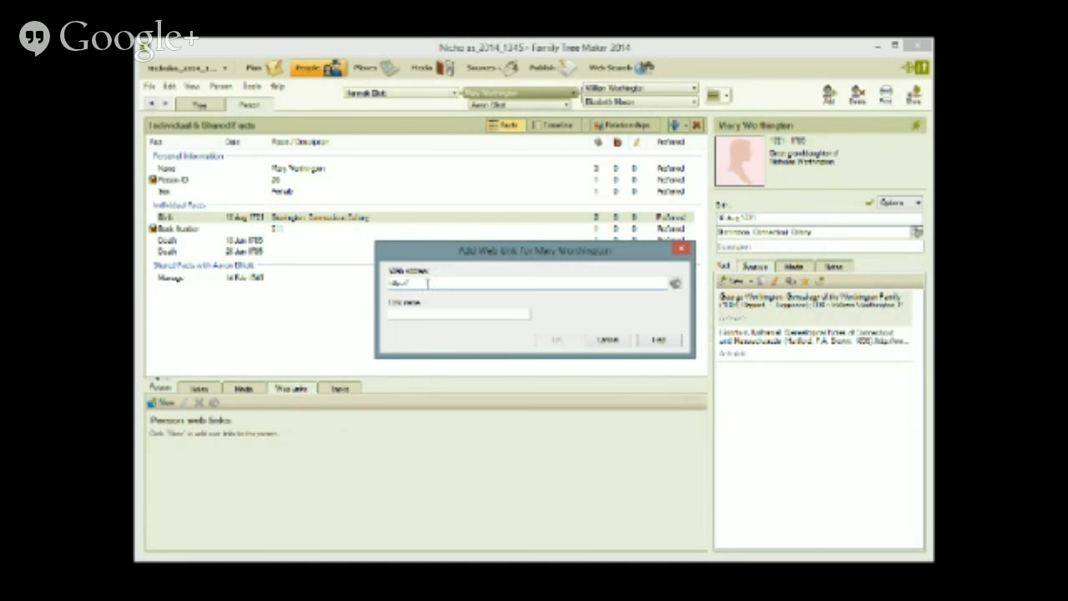
- Save a web link with the pasted blog URL, named 'A Worthington Blog'
left_click_drag(429, 284, 366, 285)
type("https://mothigilbo.wordpress.com/tag/connecticut/")
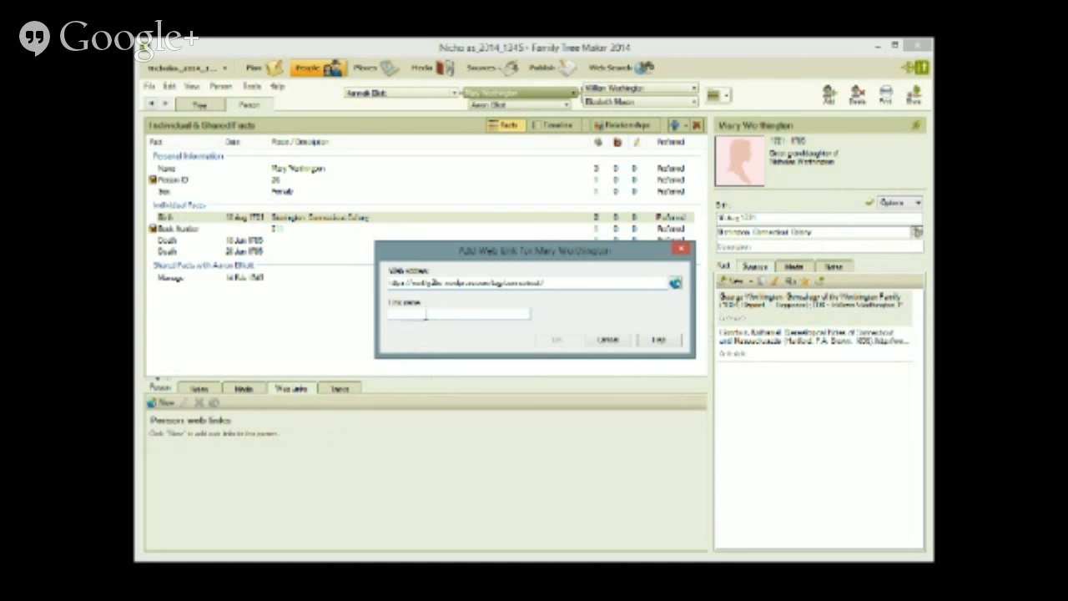
left_click(425, 312)
type("G Worthing")
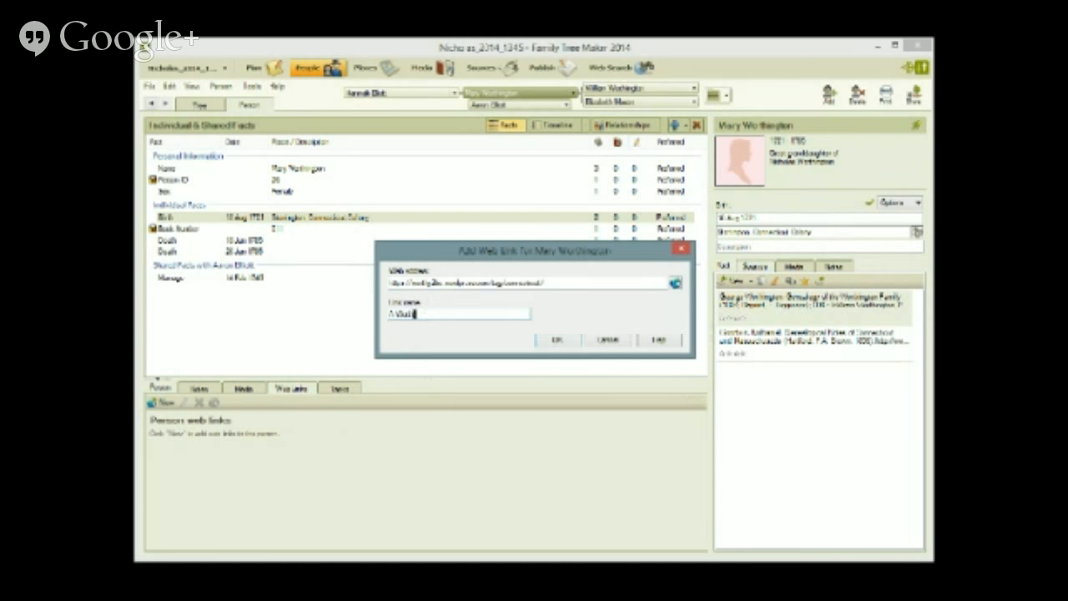
key("BackSpace")
key("BackSpace")
key("BackSpace")
type("ngton Blog")
left_click(553, 340)
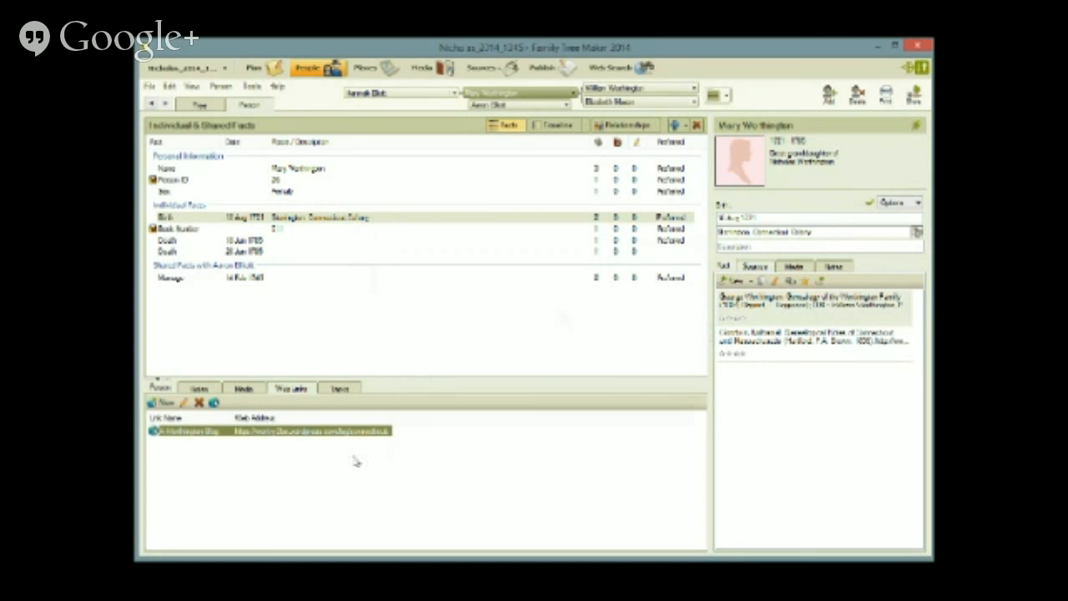
left_click(481, 69)
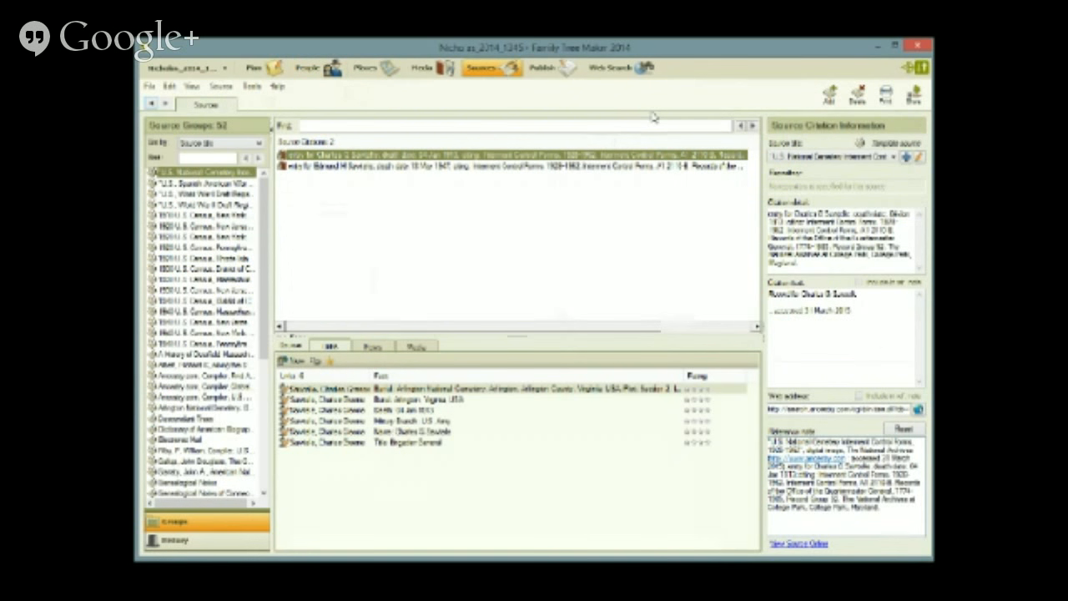
- Start a new source citation with a new source, filtering templates by 'blo'
left_click(829, 96)
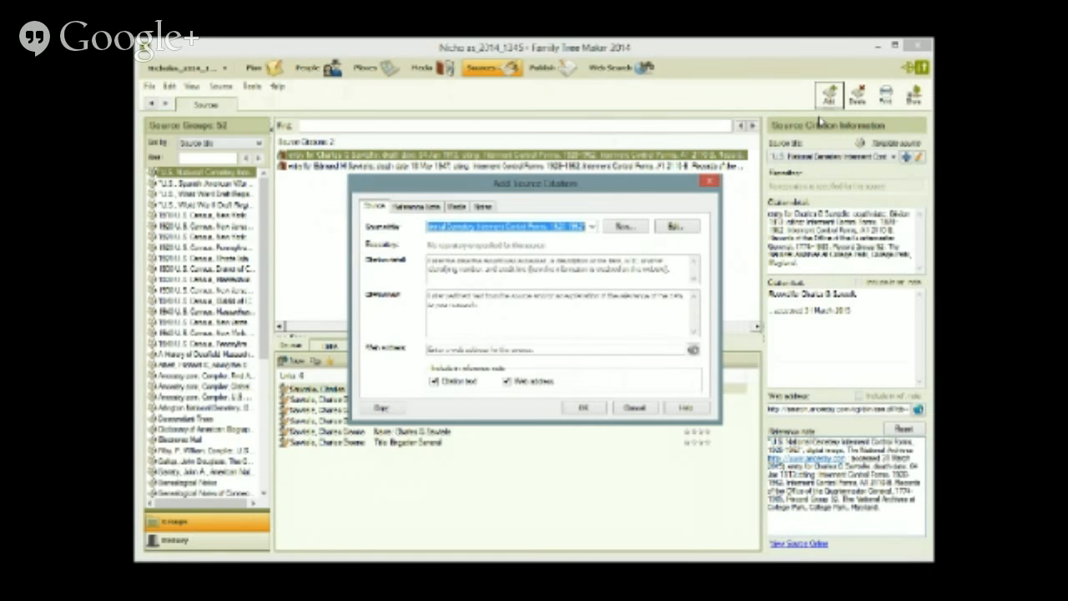
left_click(626, 227)
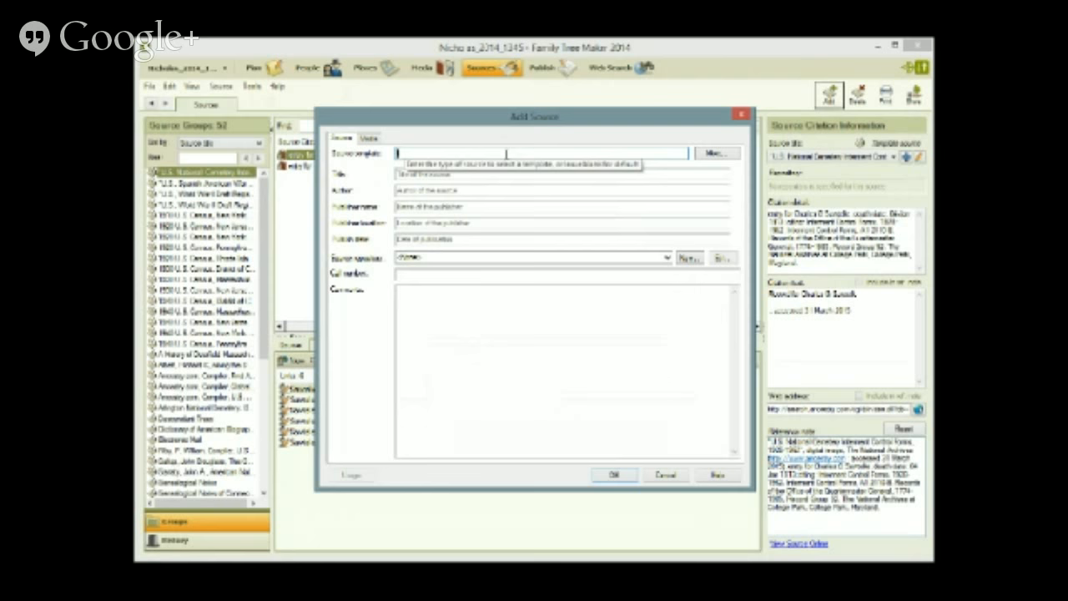
type("blo")
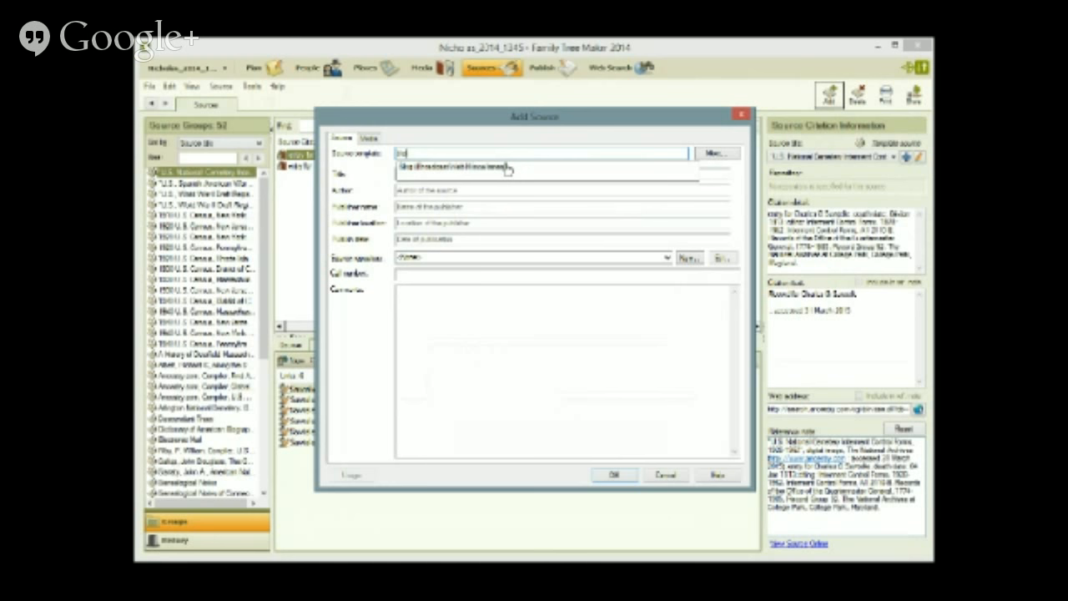
- Choose the Blog template, enter the author's last and first names, and paste the article title
left_click(507, 168)
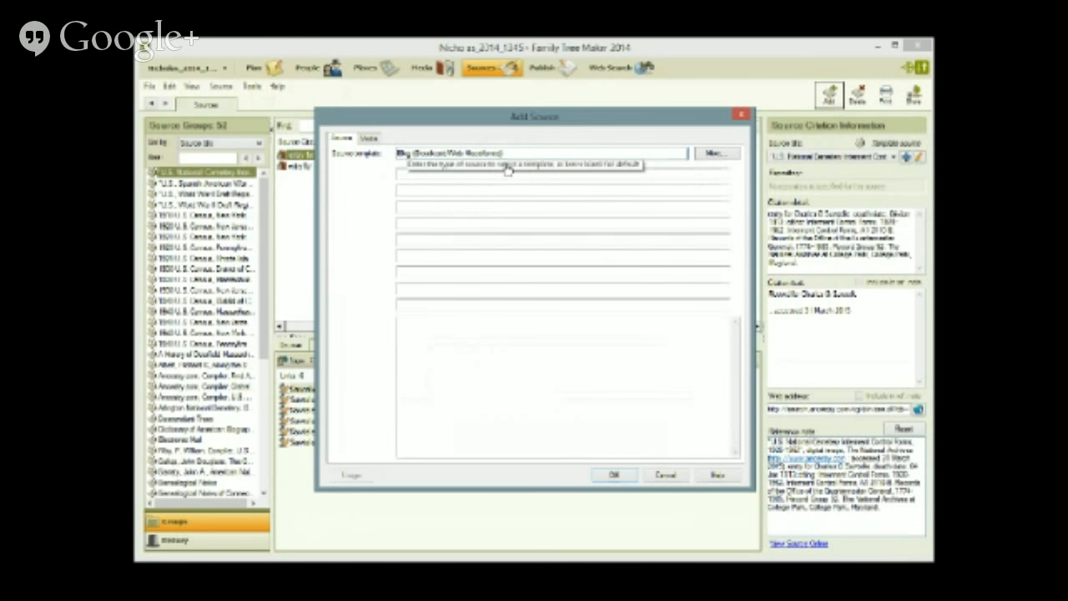
left_click(497, 177)
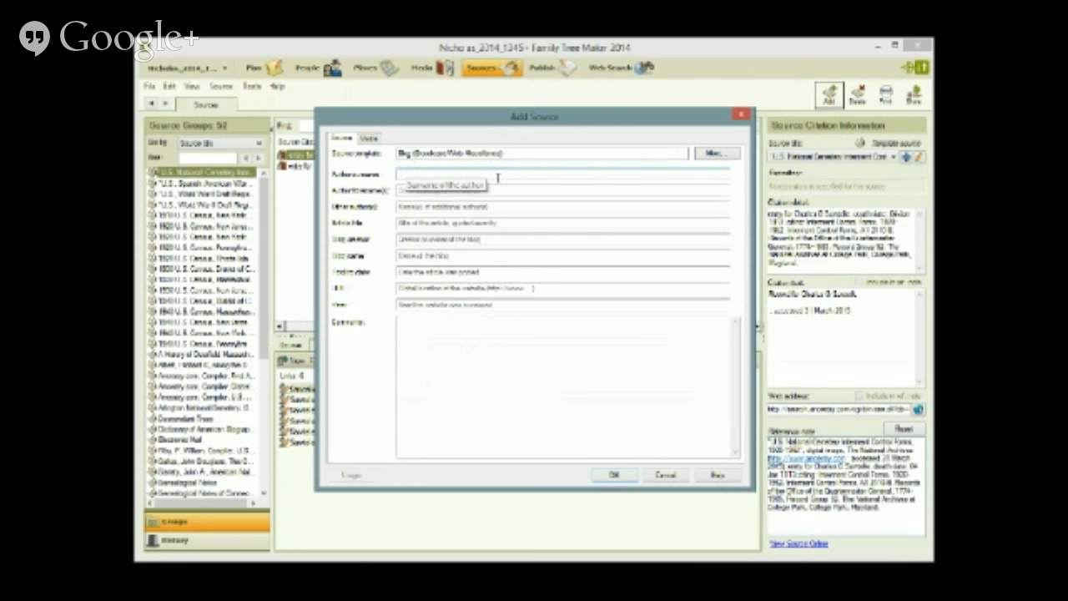
type("Kashington")
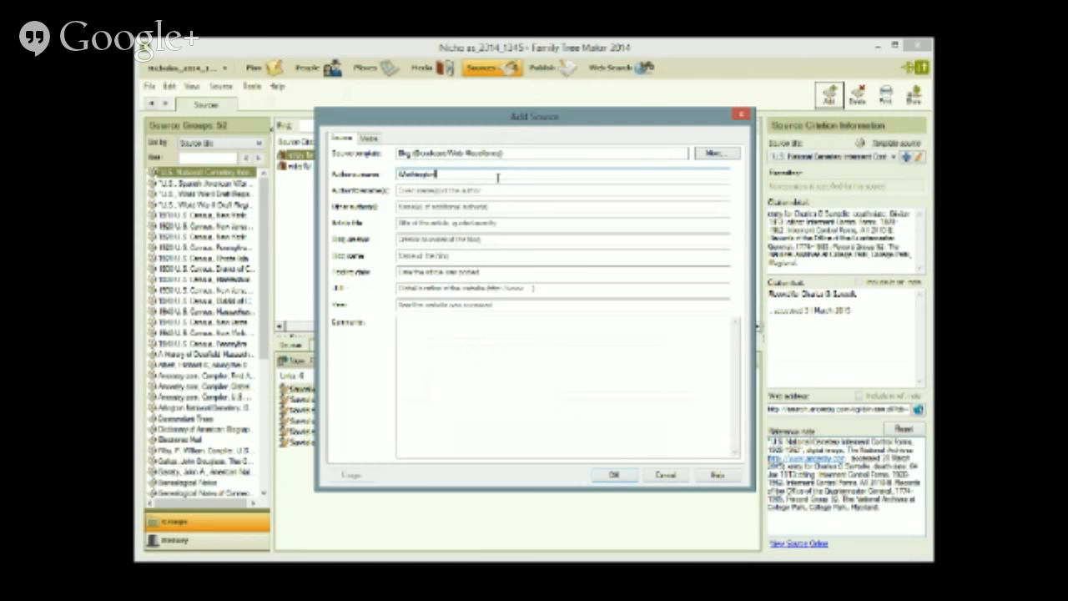
key("Tab")
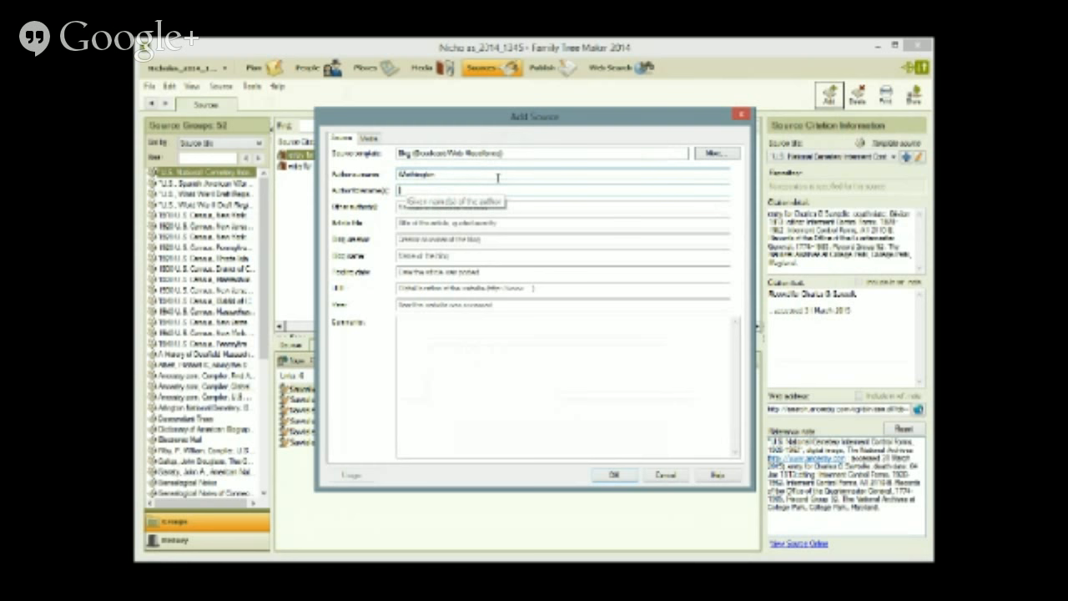
type("Ross")
key("Tab")
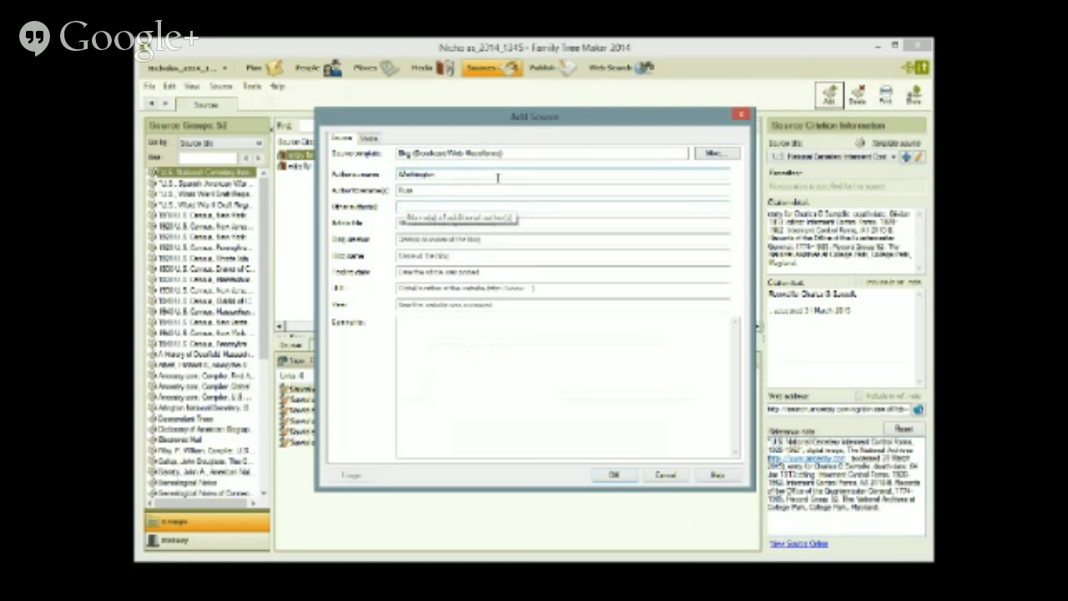
key("Tab")
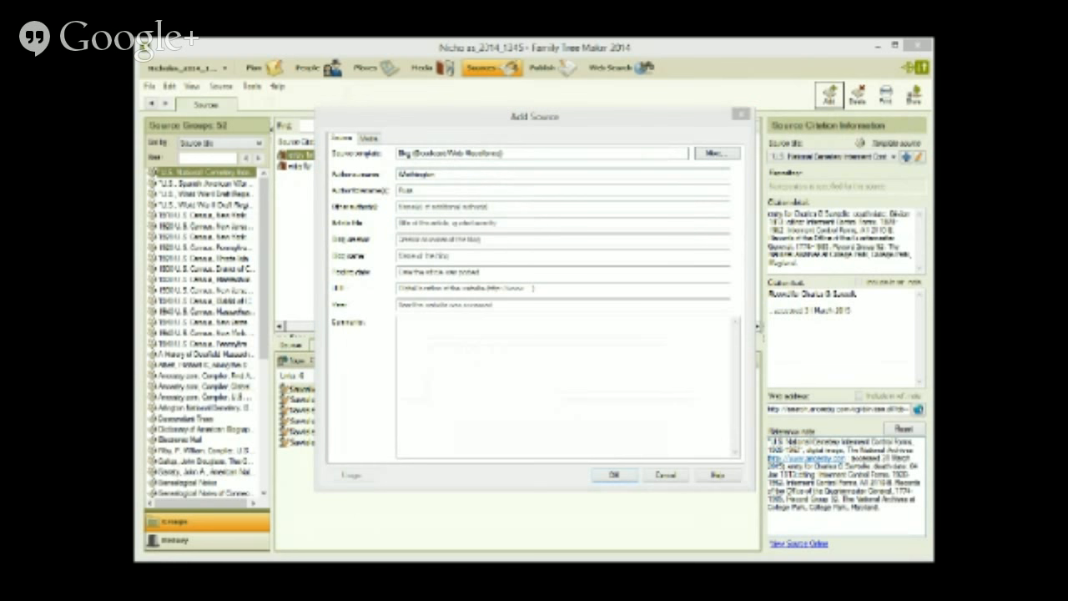
left_click(464, 223)
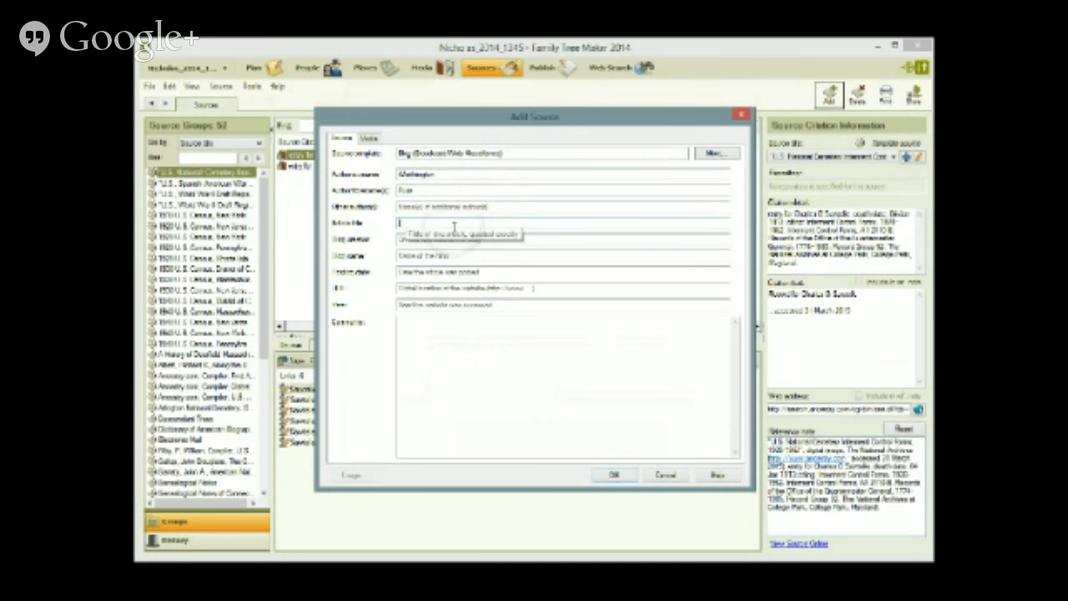
type("Washington Standard - Vol 7, No 3, Page 3 1983 - Washington, I Ref")
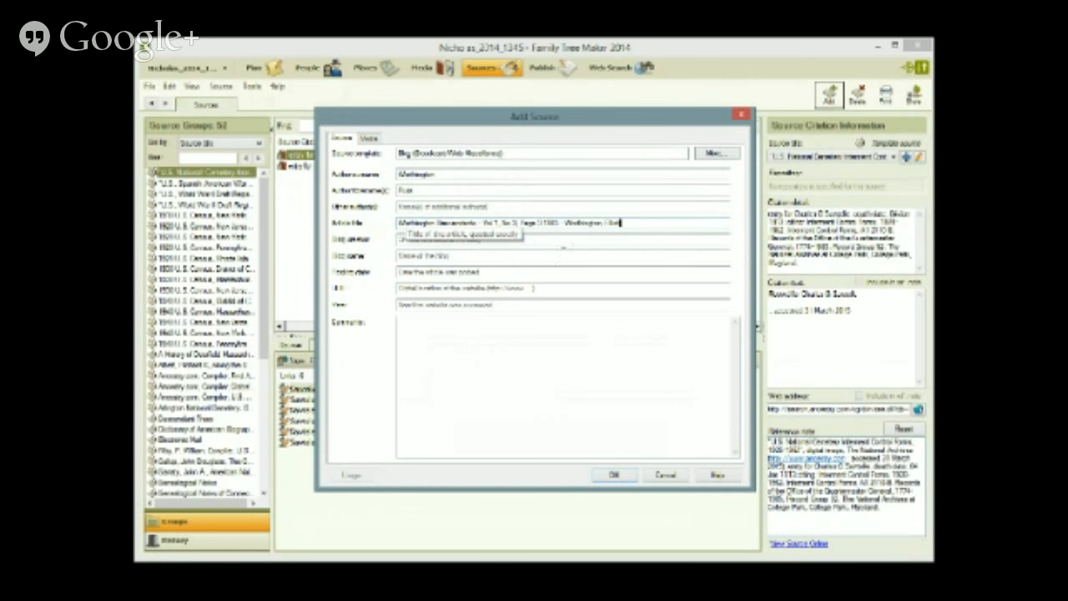
- Fill in the blog author, blog name 'A Washington Bebsite' and posted date '11 Janember 2015'
left_click(559, 240)
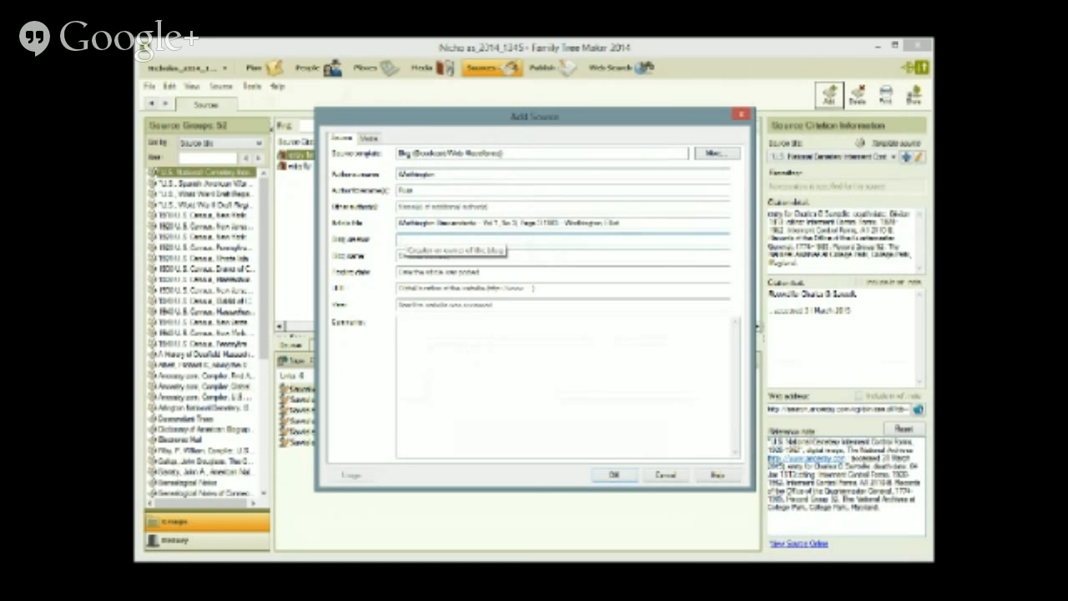
key("alt+Tab")
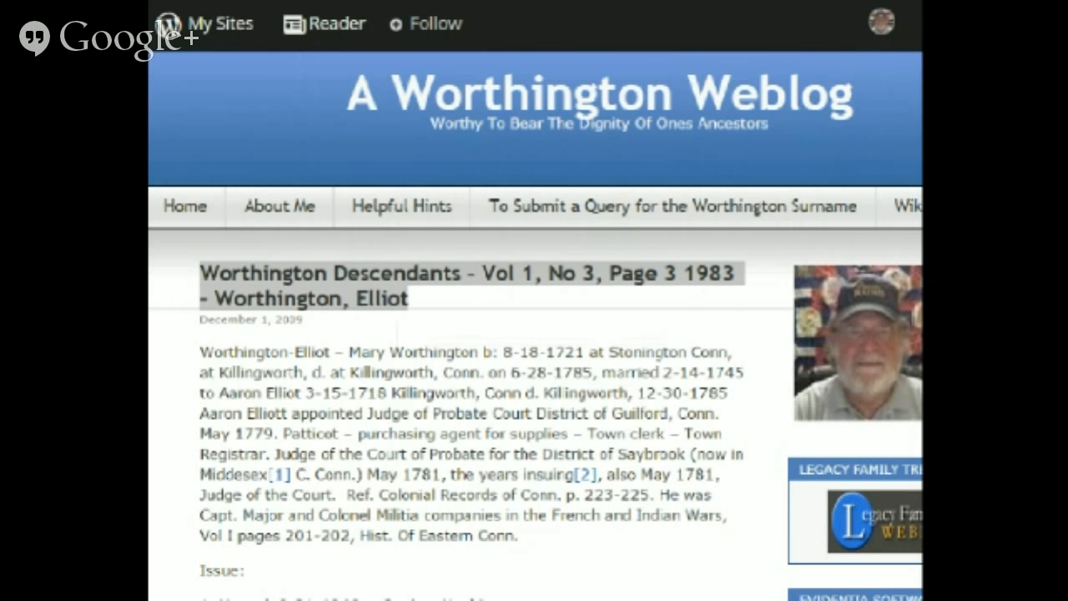
key("alt+Tab")
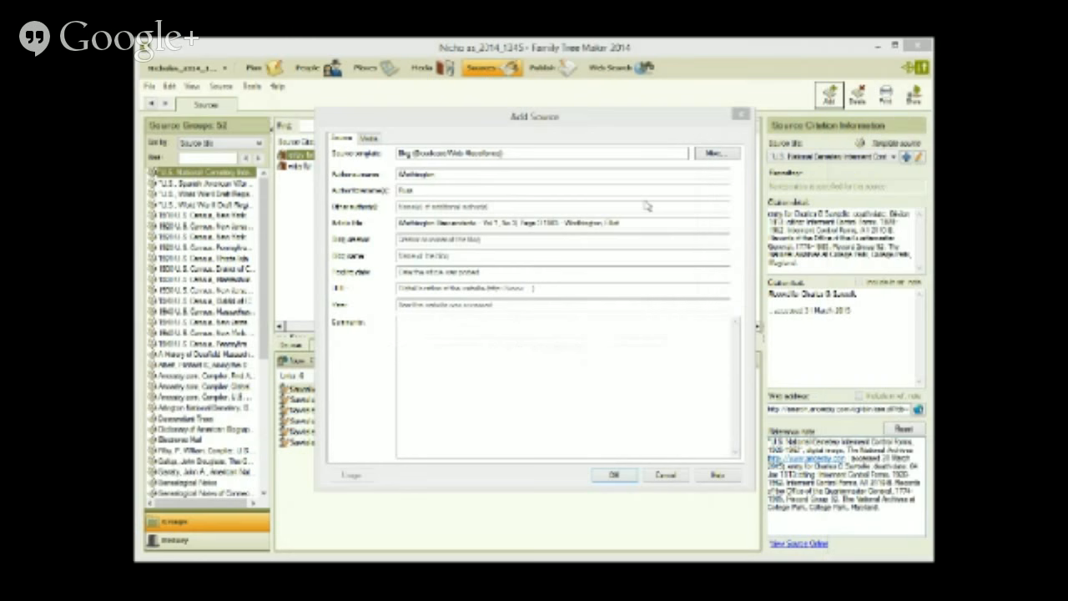
left_click(482, 242)
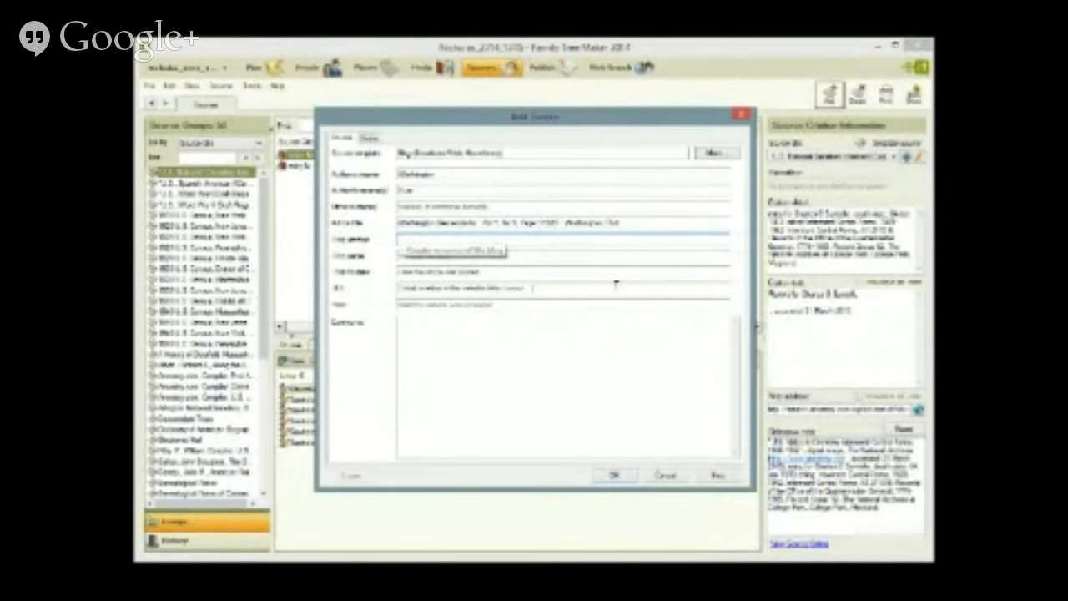
type("Kae Stam")
type("ngton")
key("Tab")
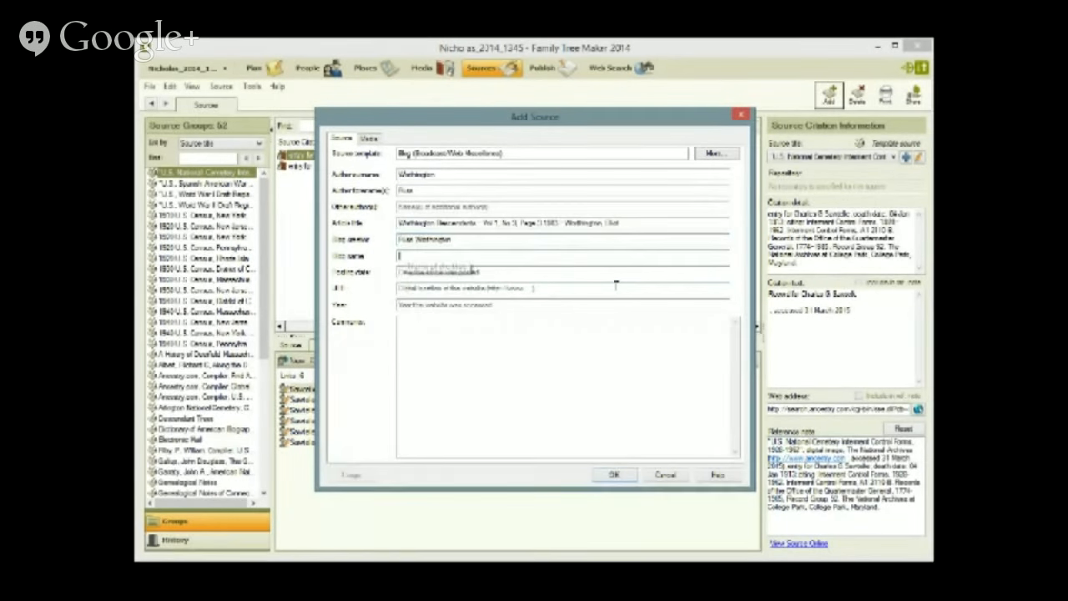
type("A Washin")
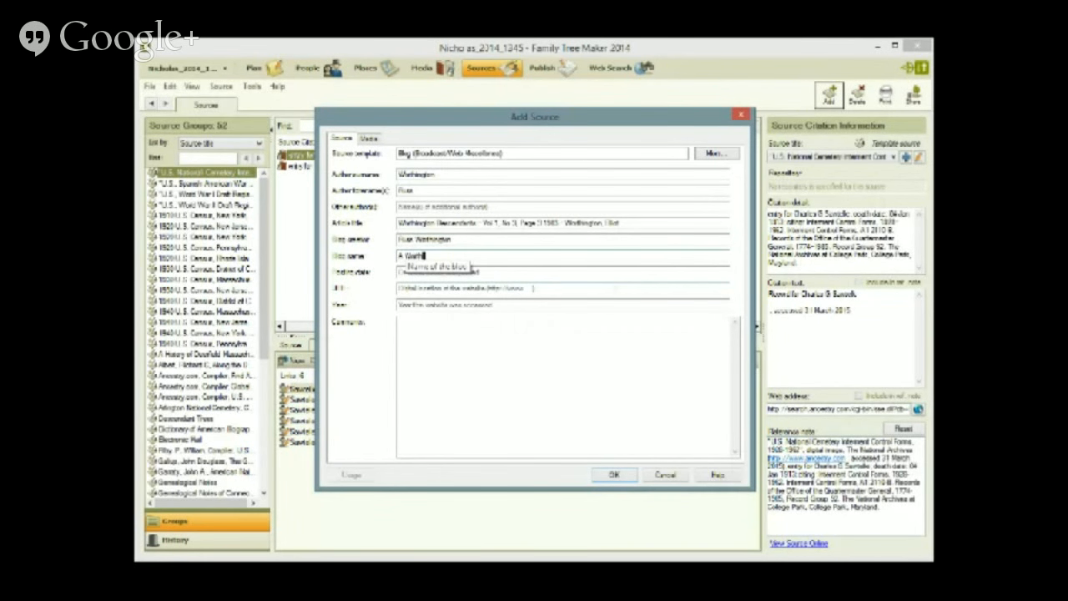
type("gton B")
type("eb")
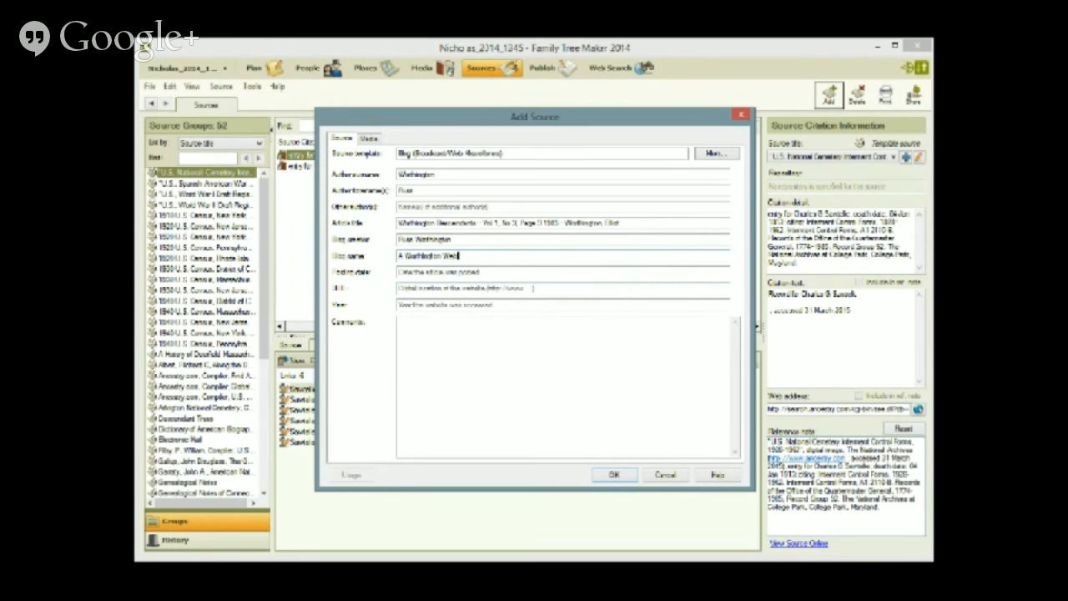
type("site")
key("Tab")
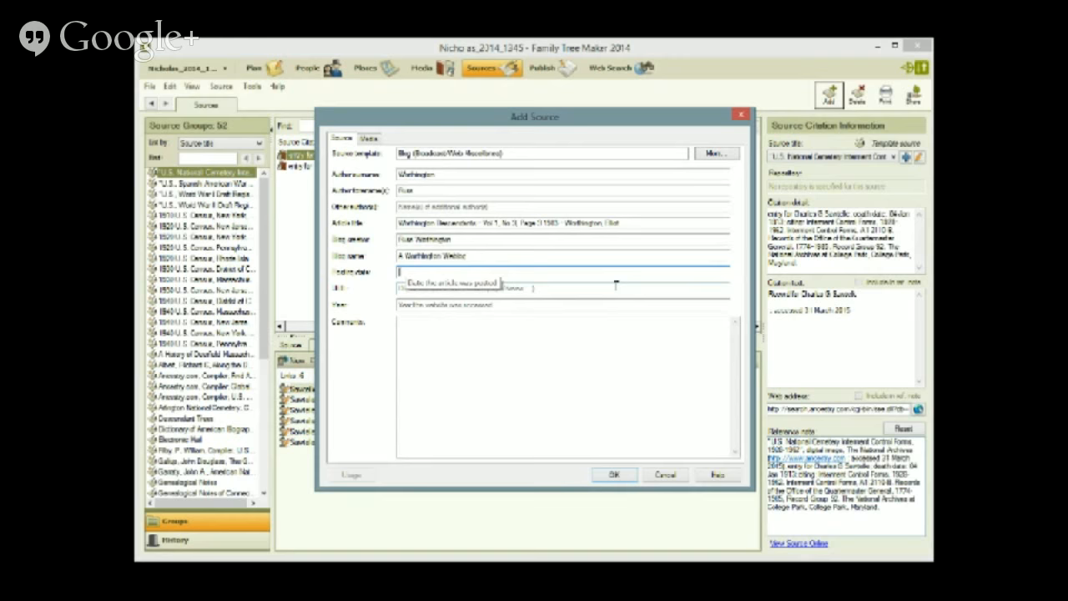
type("11 Jan")
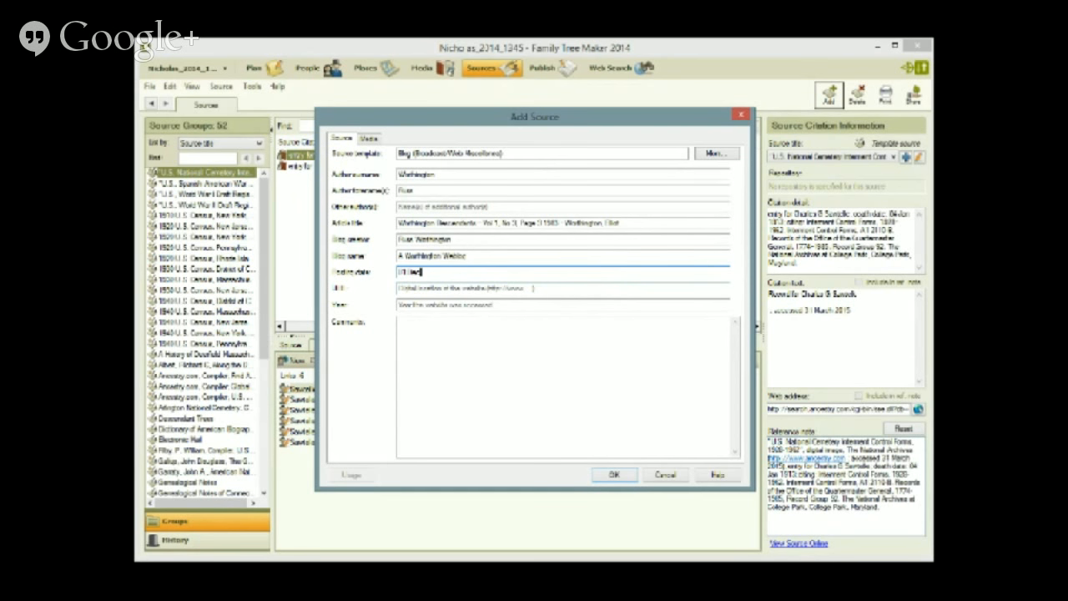
type("ember 2015")
- Enter the blog URL and year 2015, then save the source
left_click(617, 285)
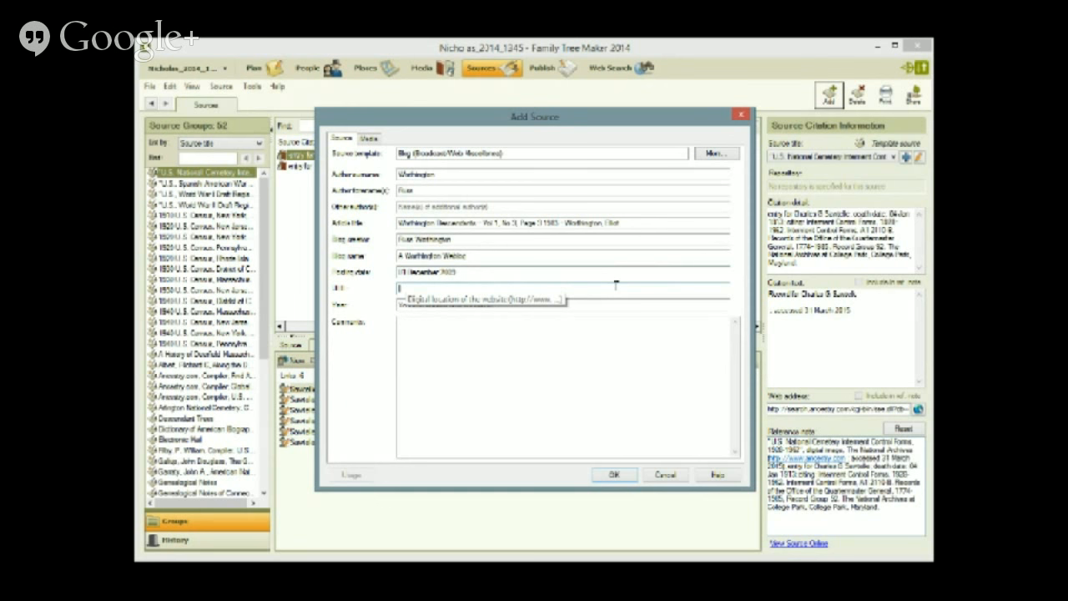
type("htt")
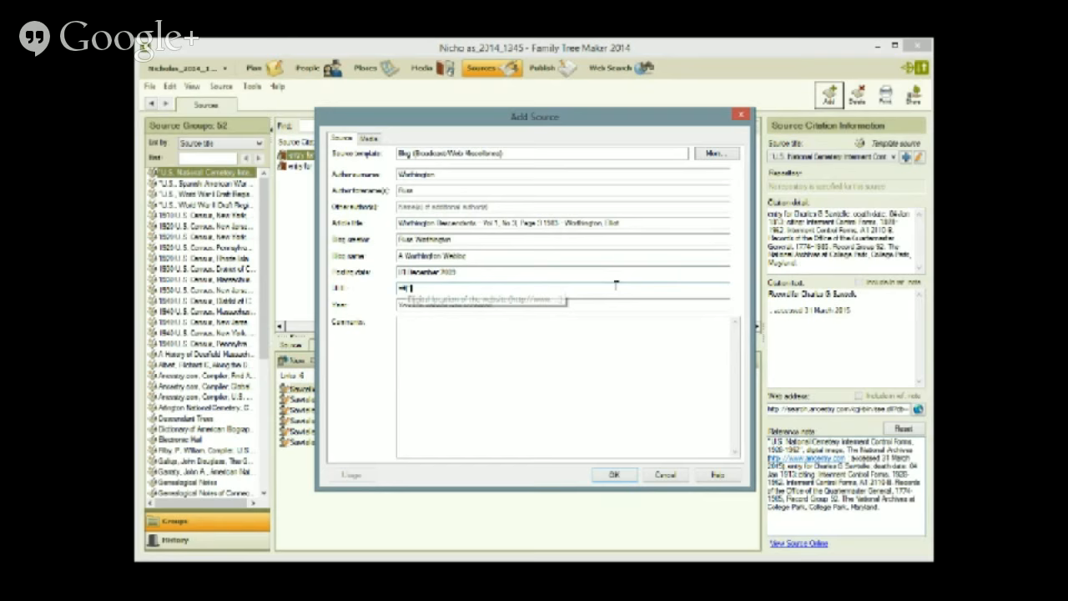
key("BackSpace")
key("BackSpace")
key("BackSpace")
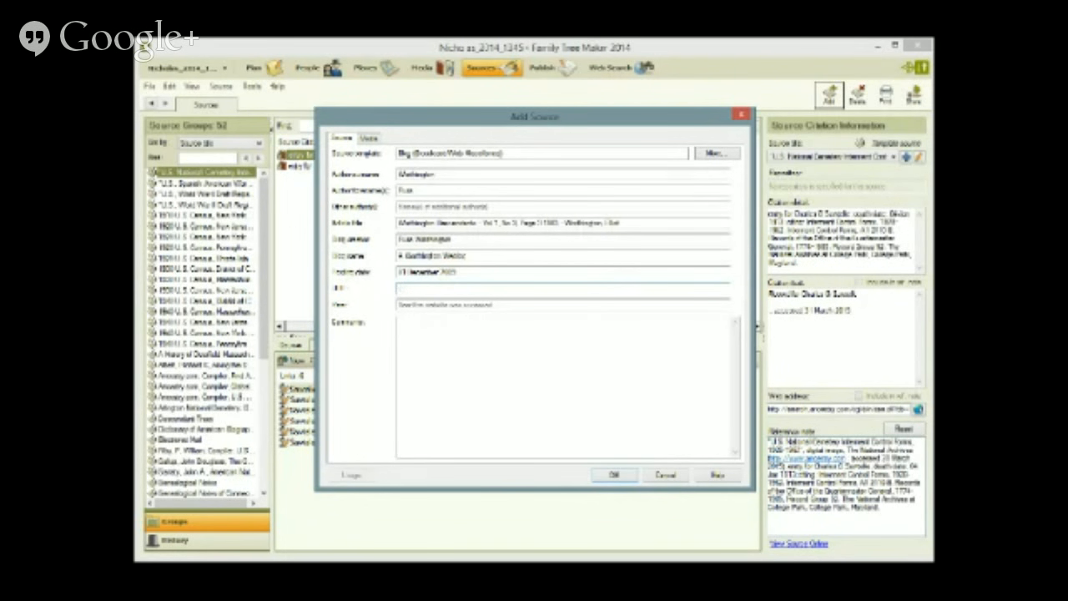
type("http://www.y2be.comrememberom")
key("Tab")
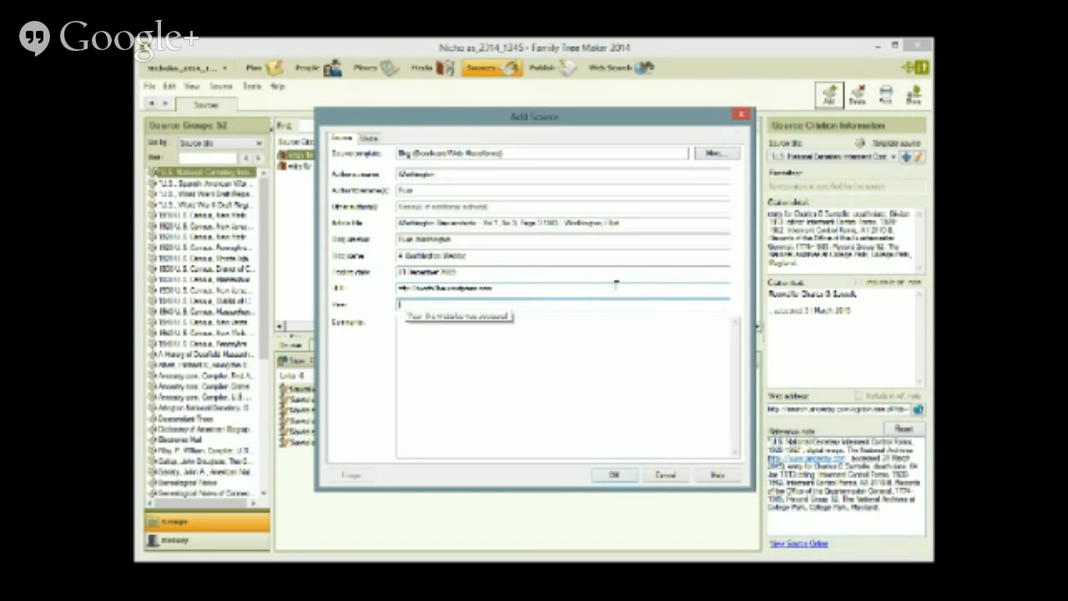
type("2015")
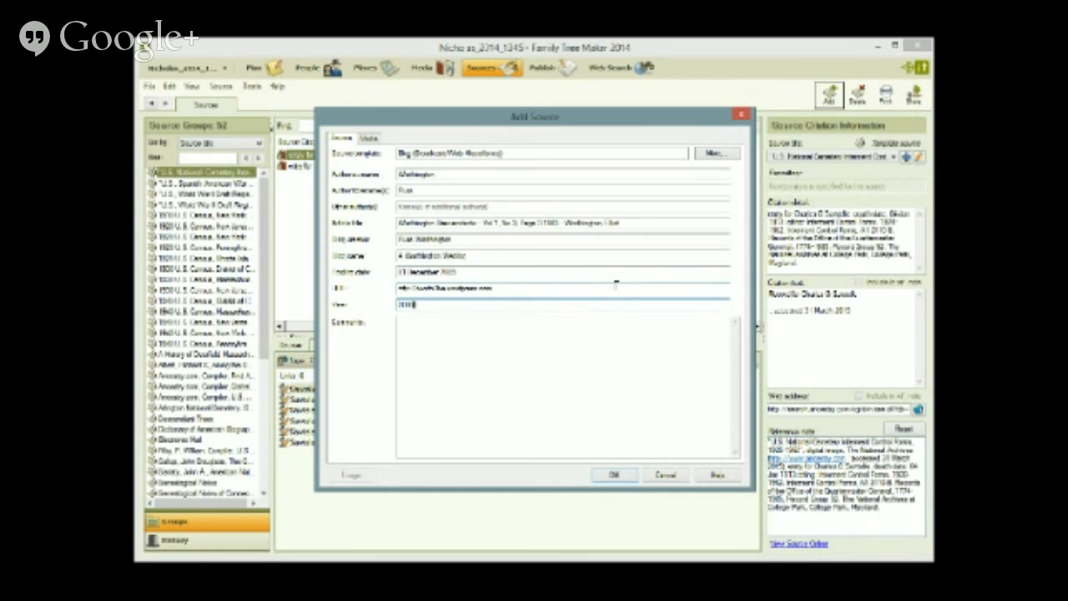
left_click(614, 474)
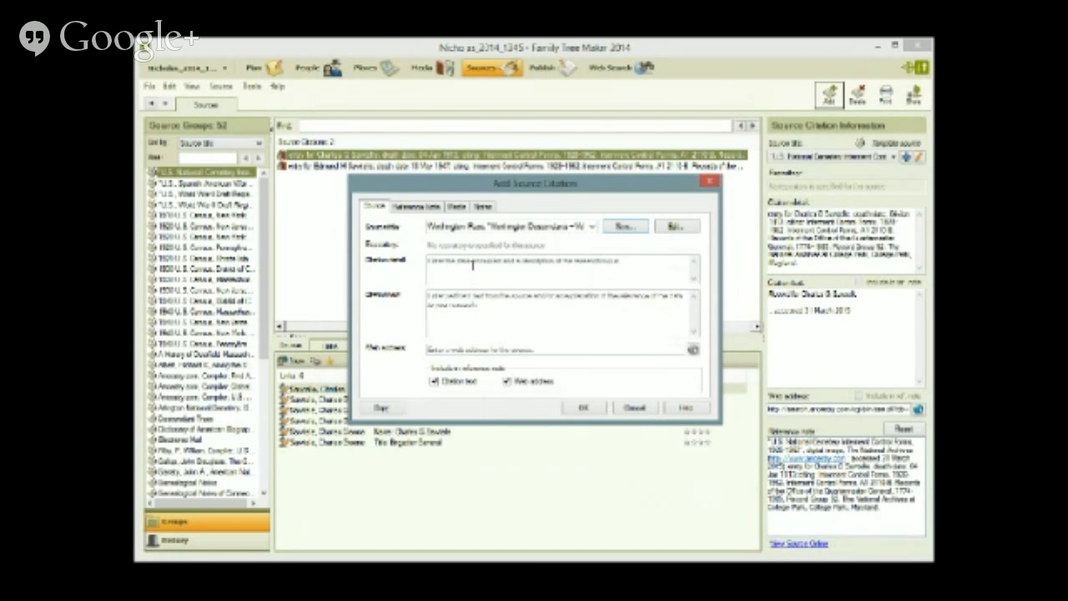
- Enter the citation detail and paste the blog post's web address
left_click(472, 266)
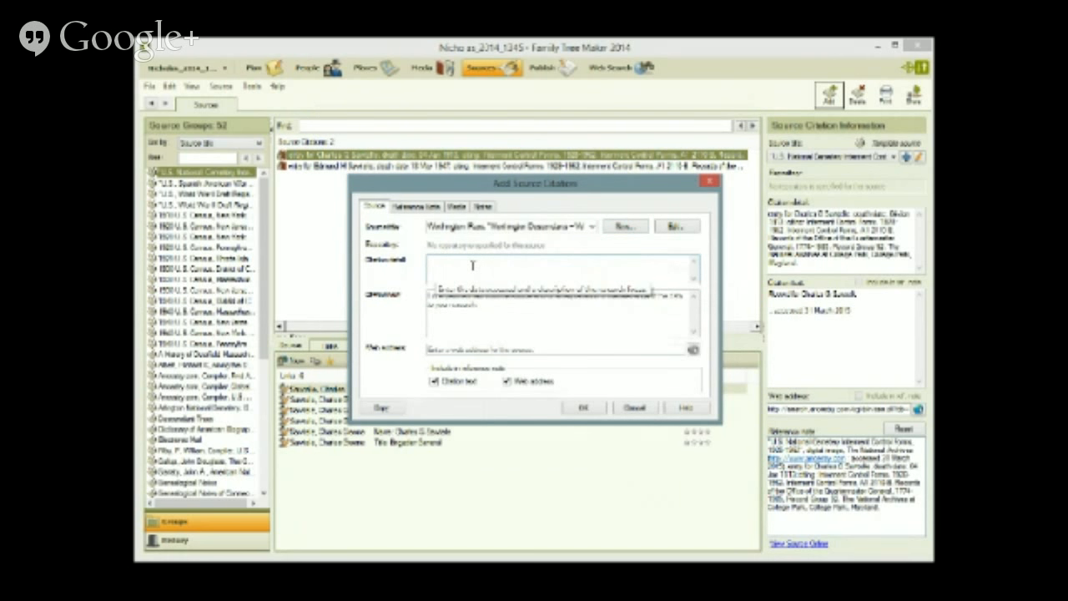
type("entry for Charles D Sewelle, d")
key("BackSpace")
key("BackSpace")
key("BackSpace")
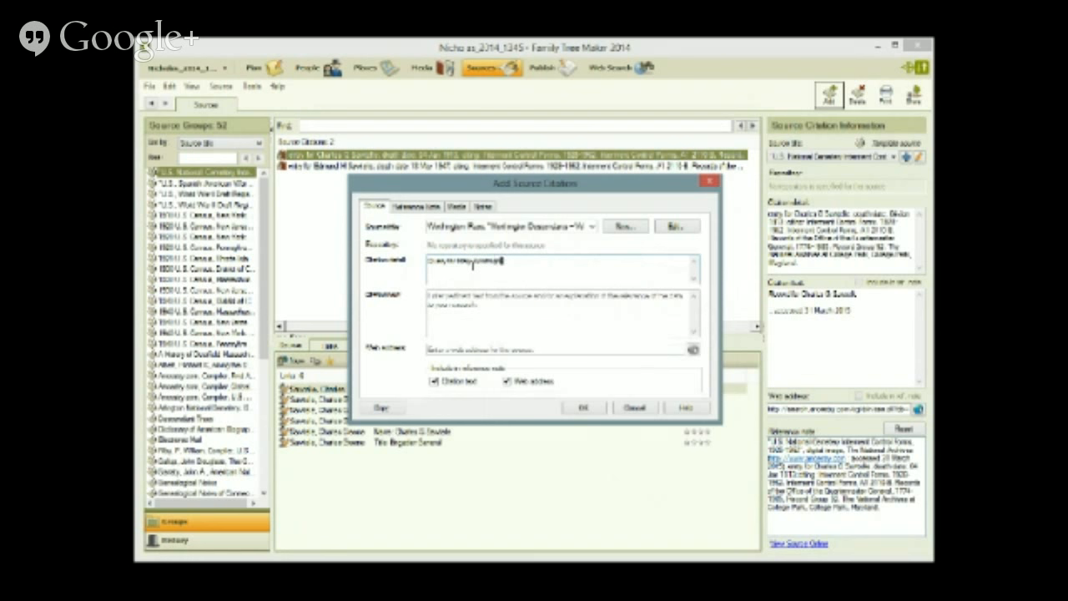
type(", d")
key("alt+Tab")
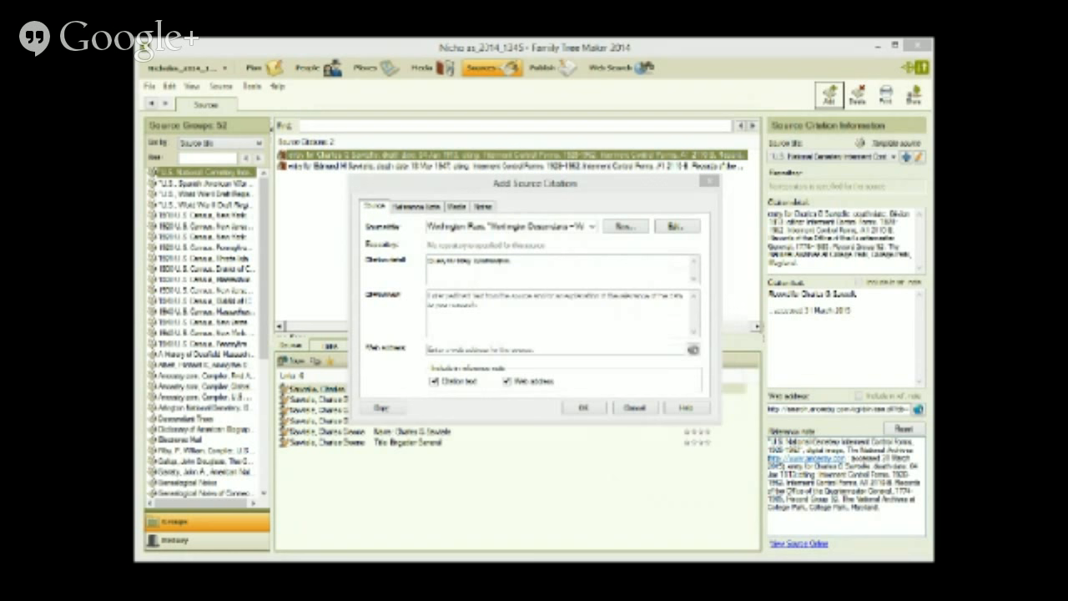
left_click(515, 348)
key("ctrl+v")
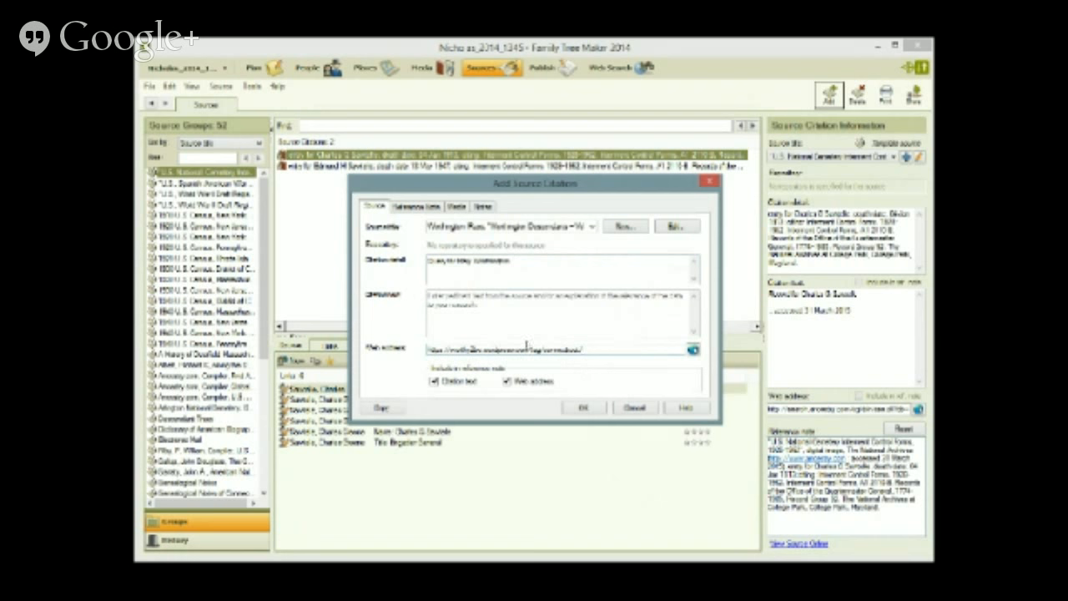
- Add an 'accessed 13 April 201' comment, exclude both items from the reference note, and save
left_click(455, 306)
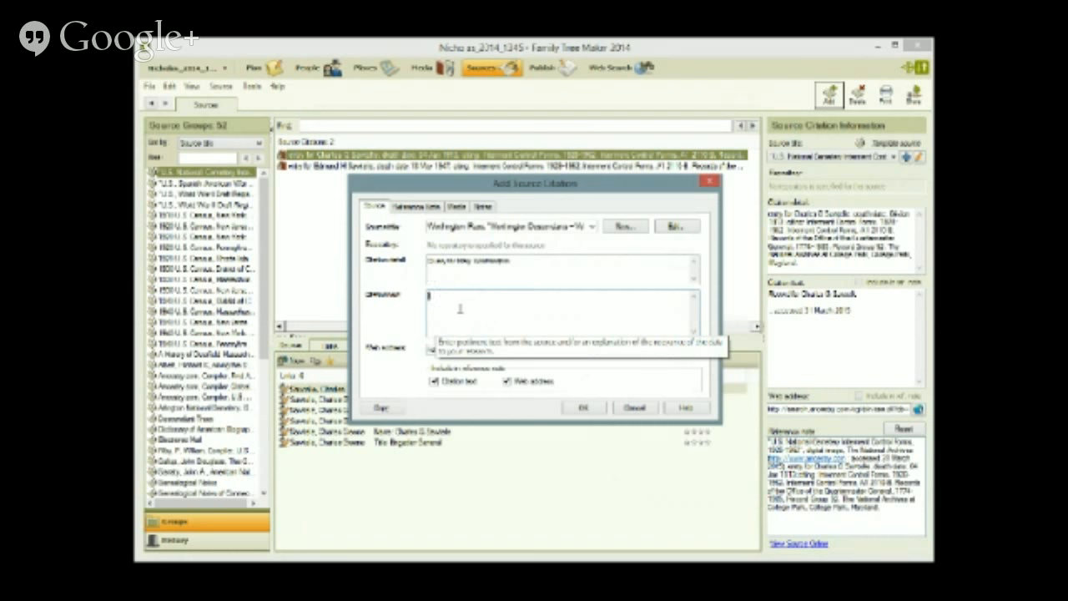
type(", aaccessed 13 April 2015")
left_click(506, 381)
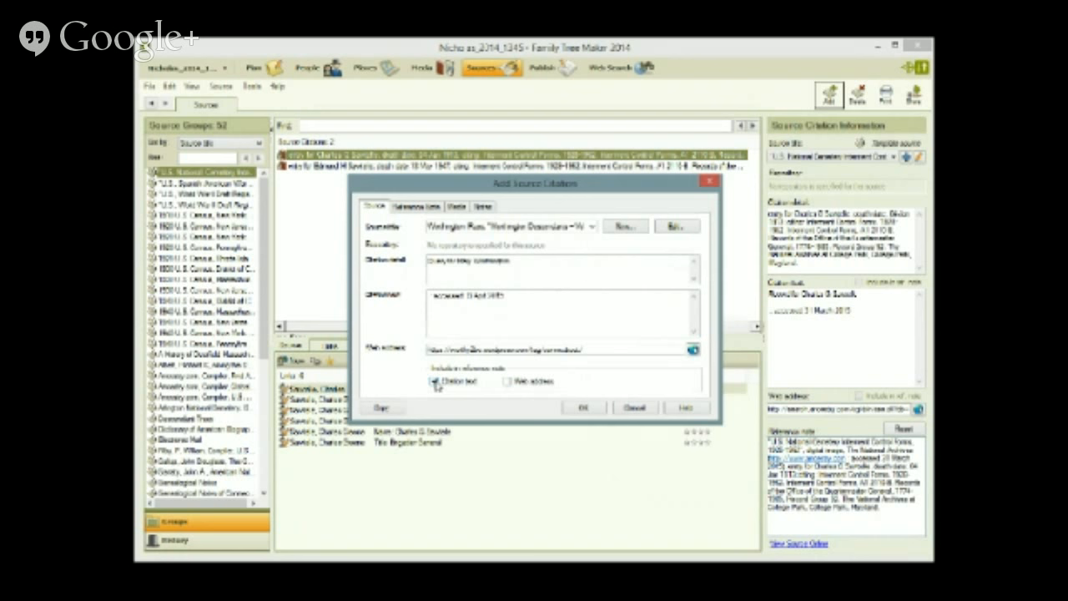
left_click(434, 381)
left_click(585, 408)
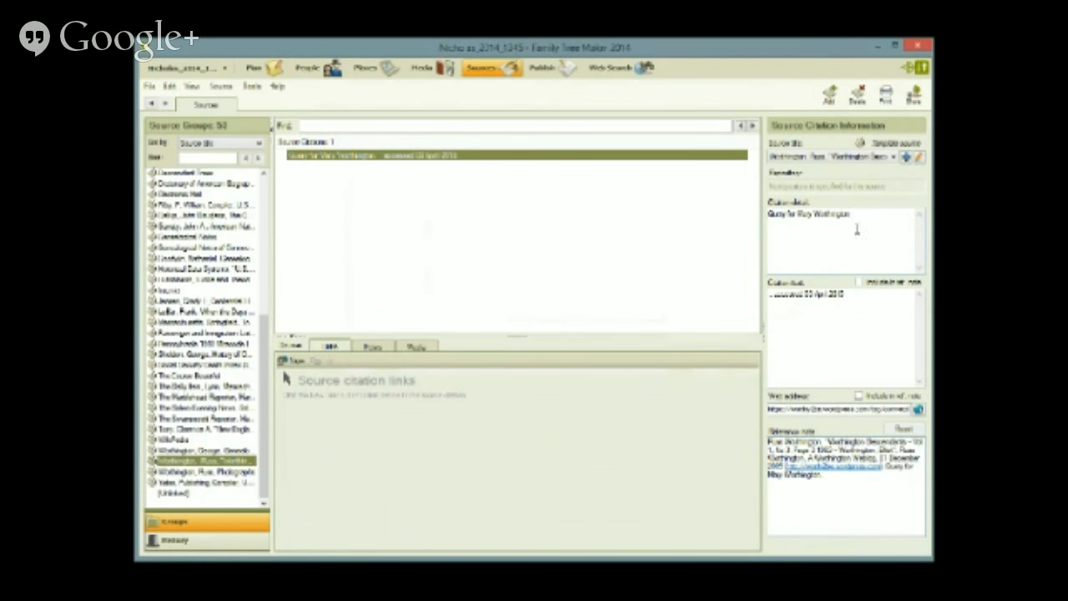
- Append ', accessed 03 April 2015' to the reference note after the web link
left_click_drag(845, 294, 750, 300)
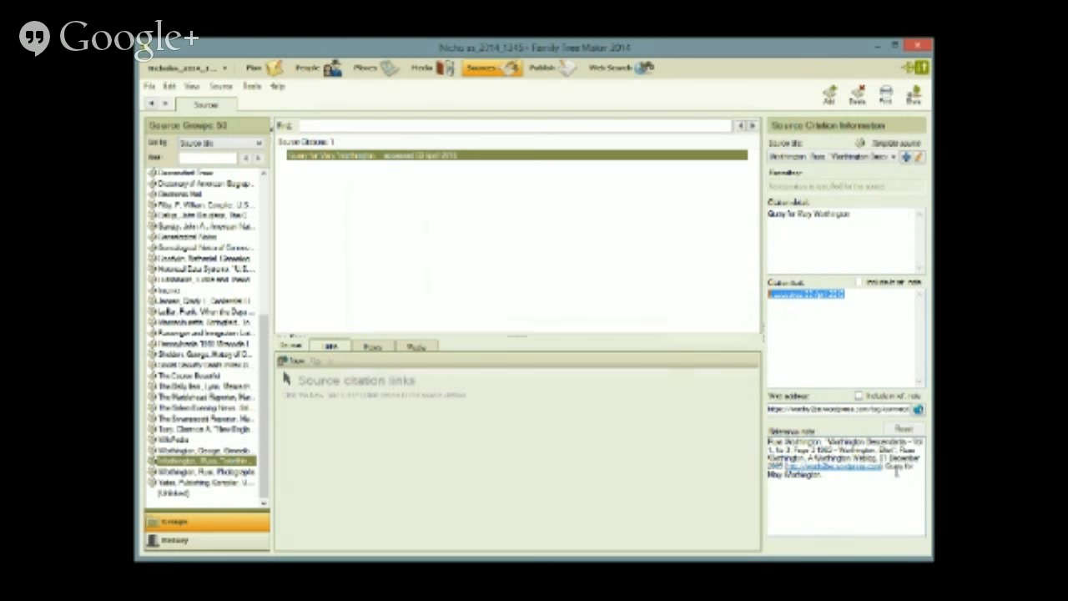
left_click(898, 473)
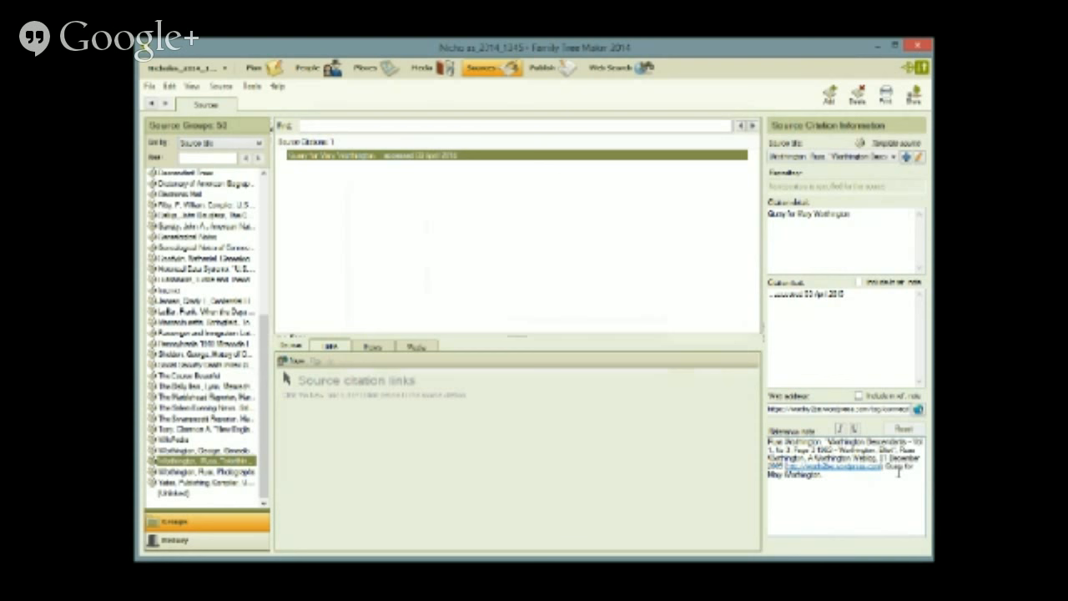
type(", accessed 03 April 2015")
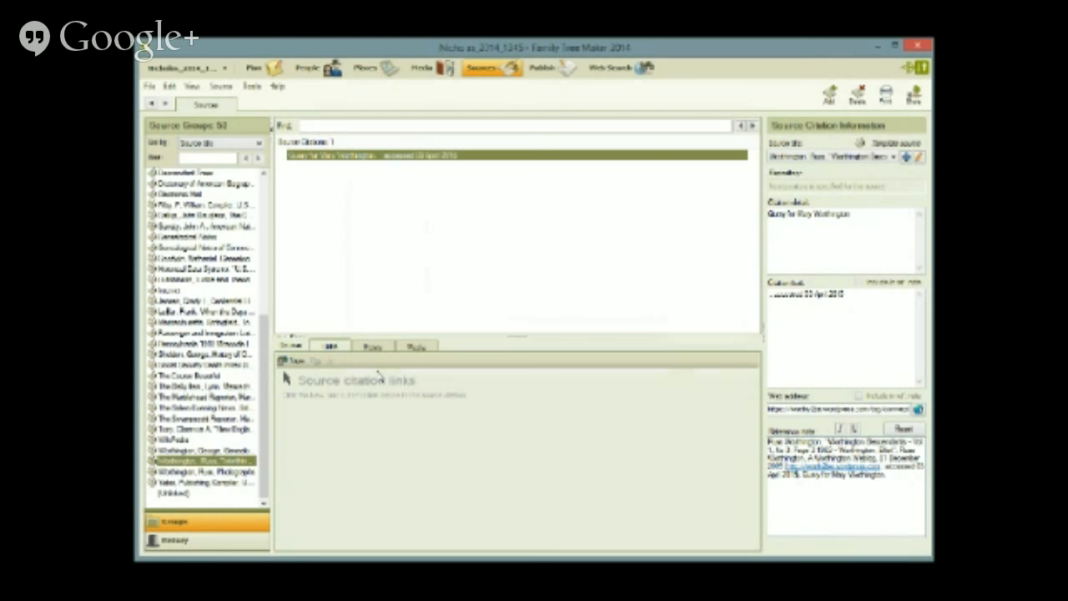
left_click(332, 347)
left_click(299, 360)
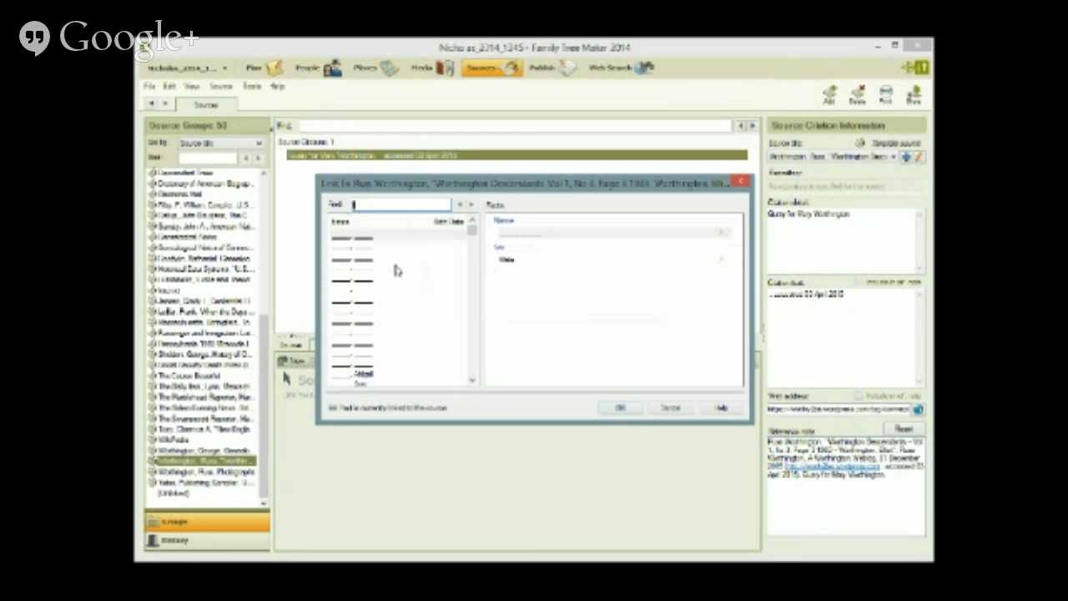
type("woo")
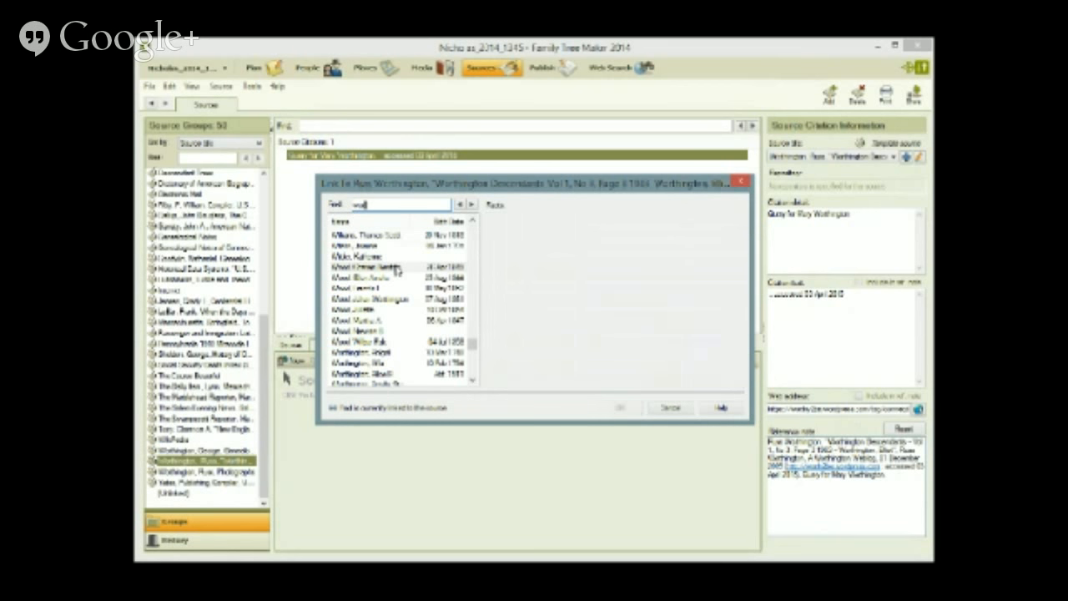
type("thing")
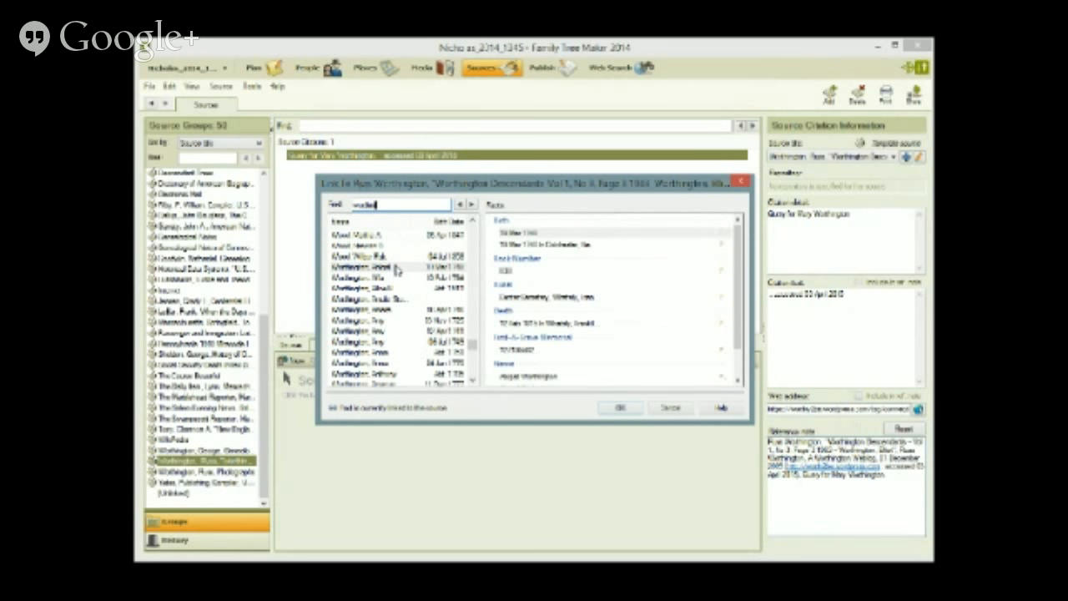
type("ton, m")
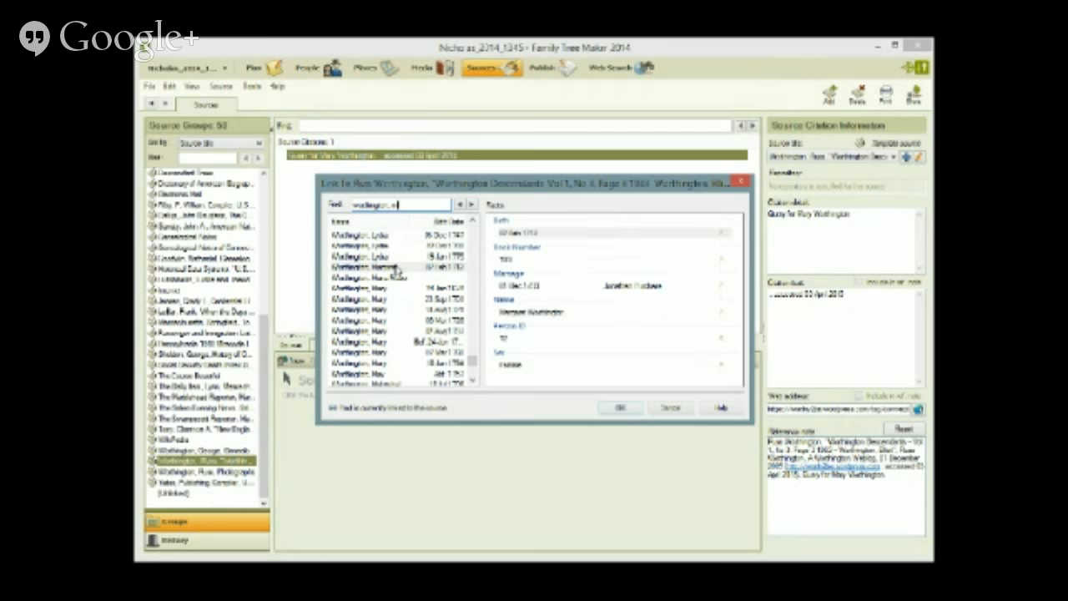
left_click(438, 309)
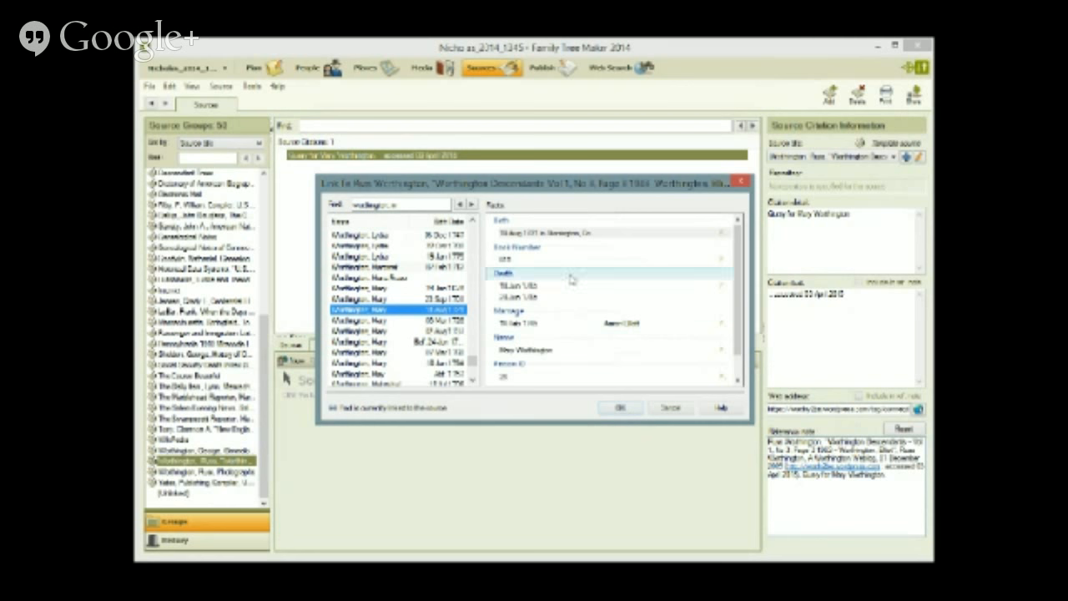
left_click(551, 351)
left_click(621, 408)
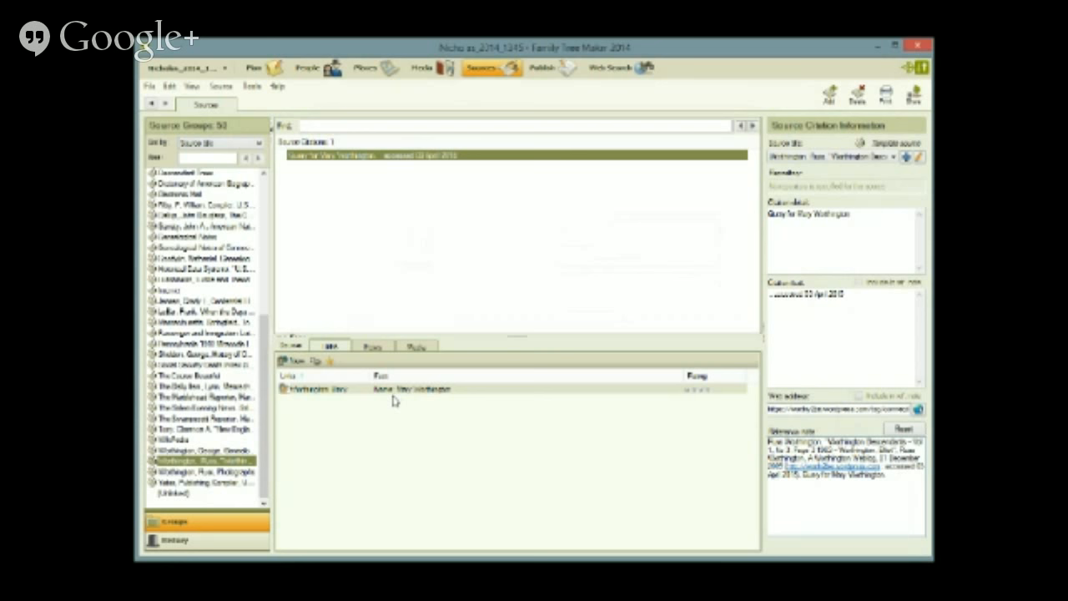
left_click(307, 74)
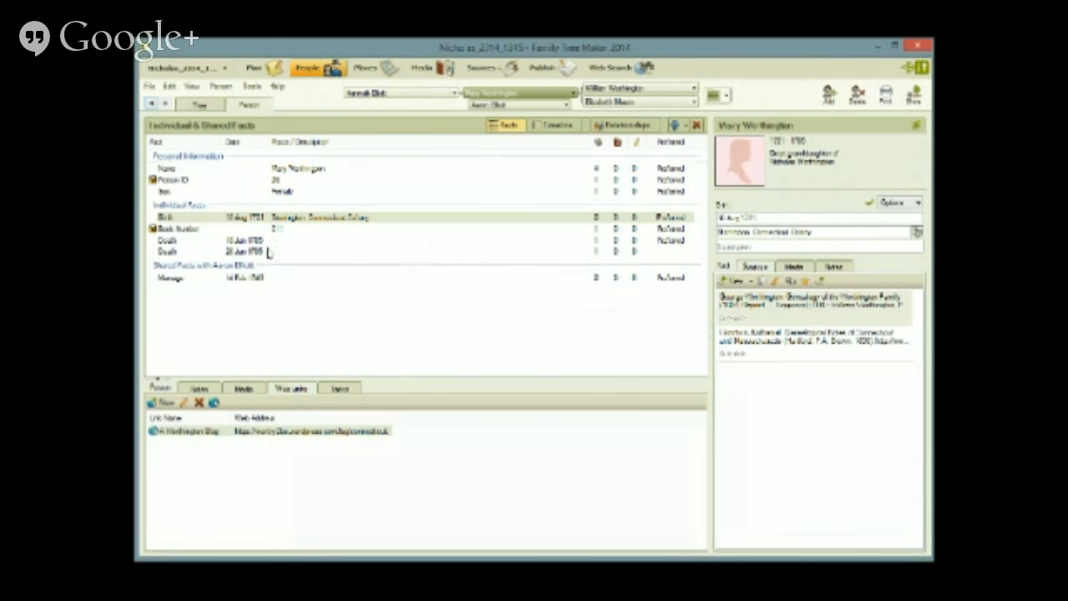
left_click(338, 390)
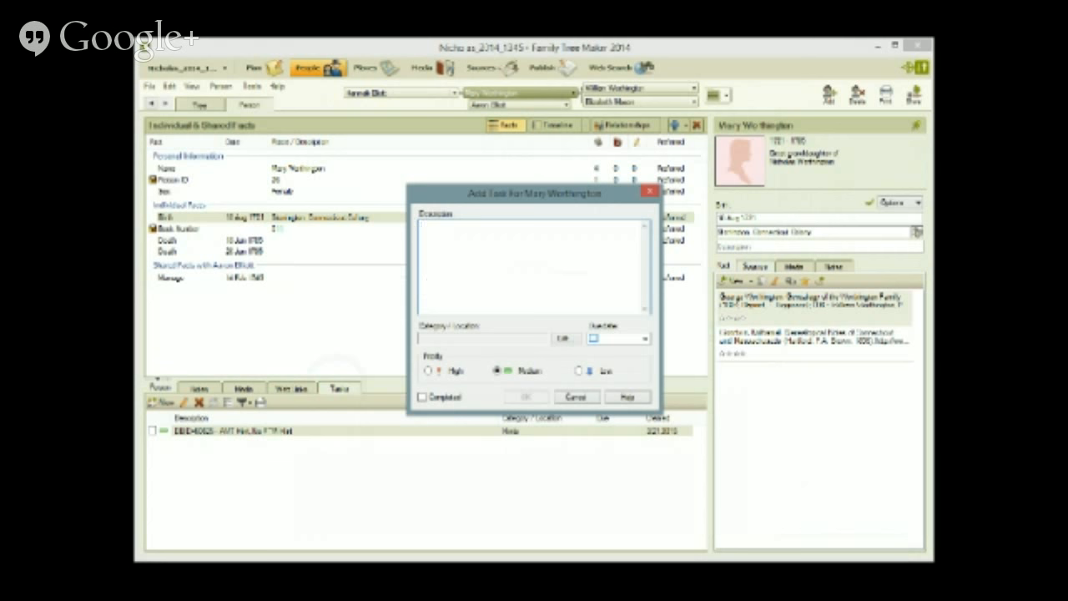
type("treer FACT")
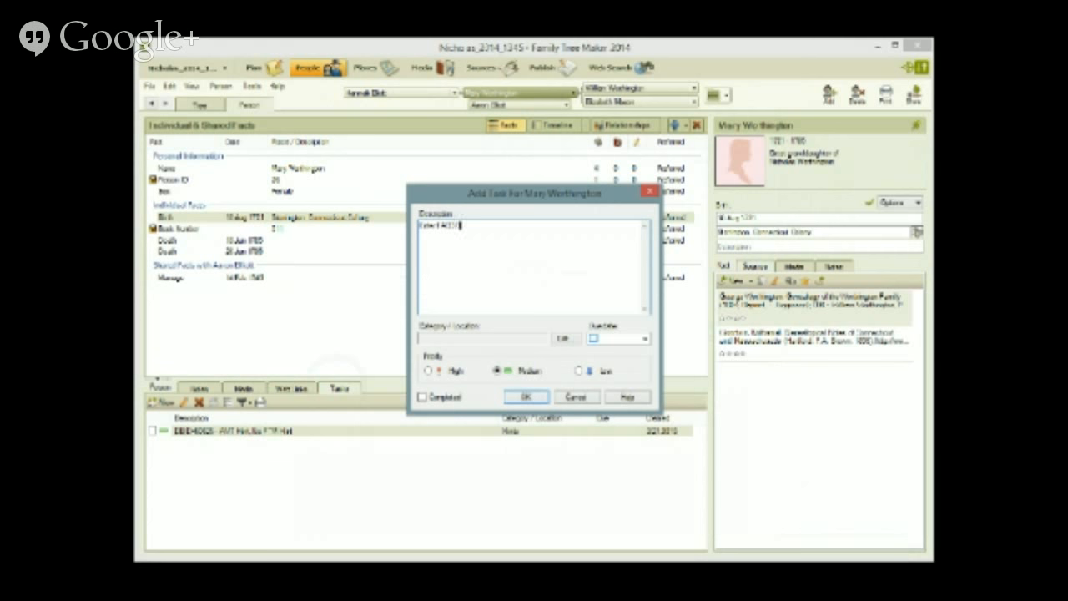
type(" 98")
type("om this B")
type("log Post")
left_click(568, 338)
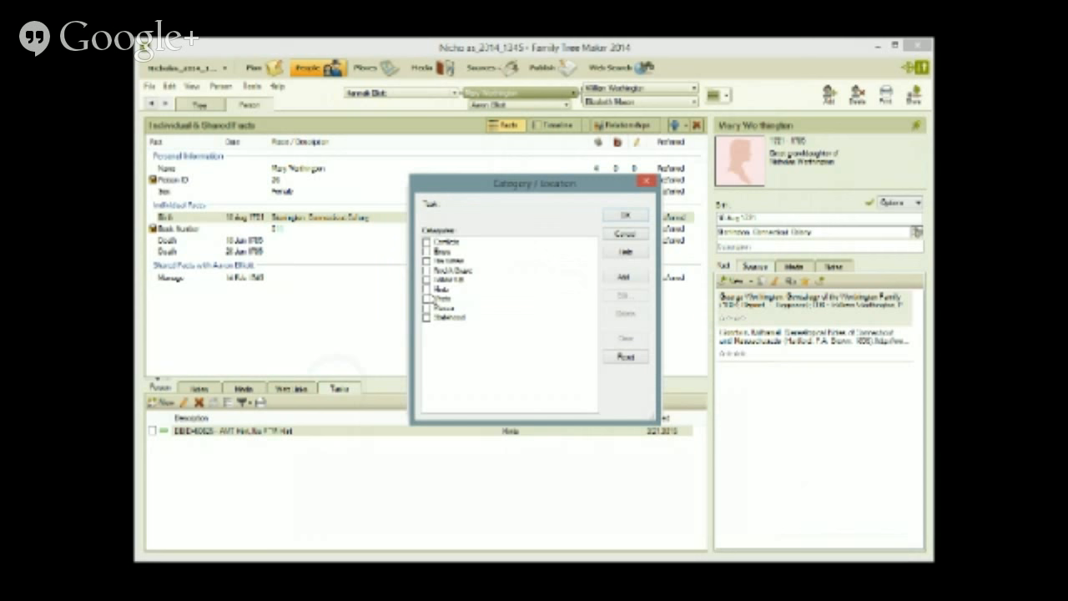
left_click(427, 280)
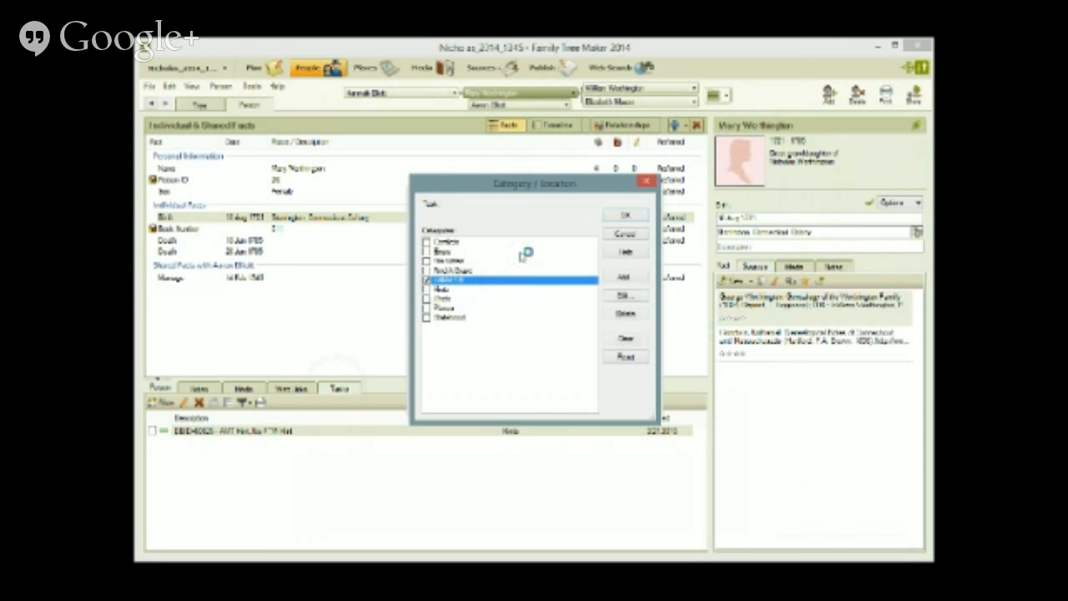
left_click(626, 214)
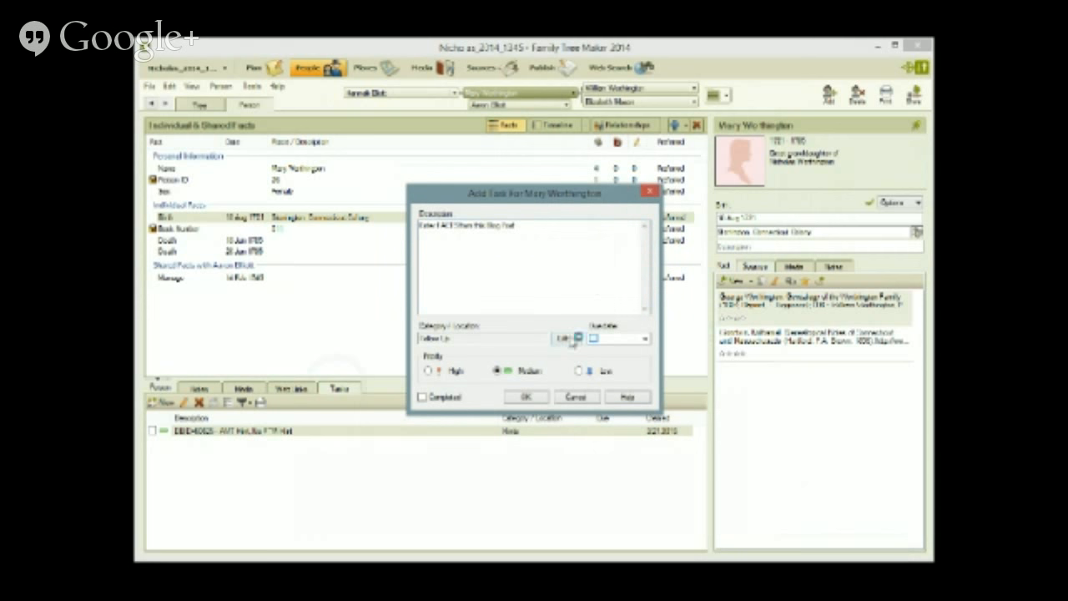
left_click(528, 398)
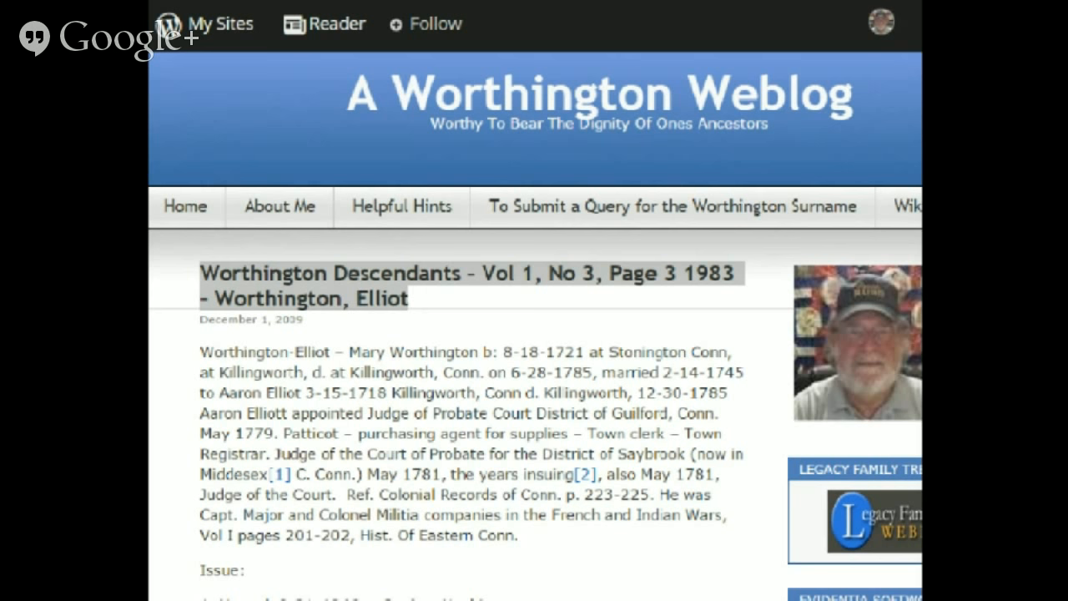
key("alt+Tab")
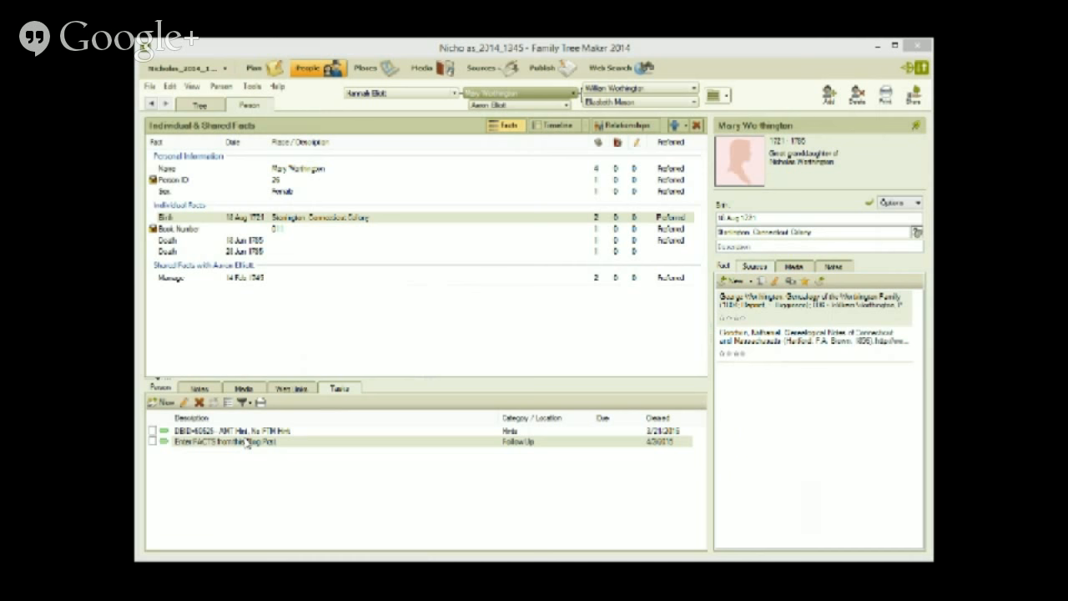
left_click(161, 401)
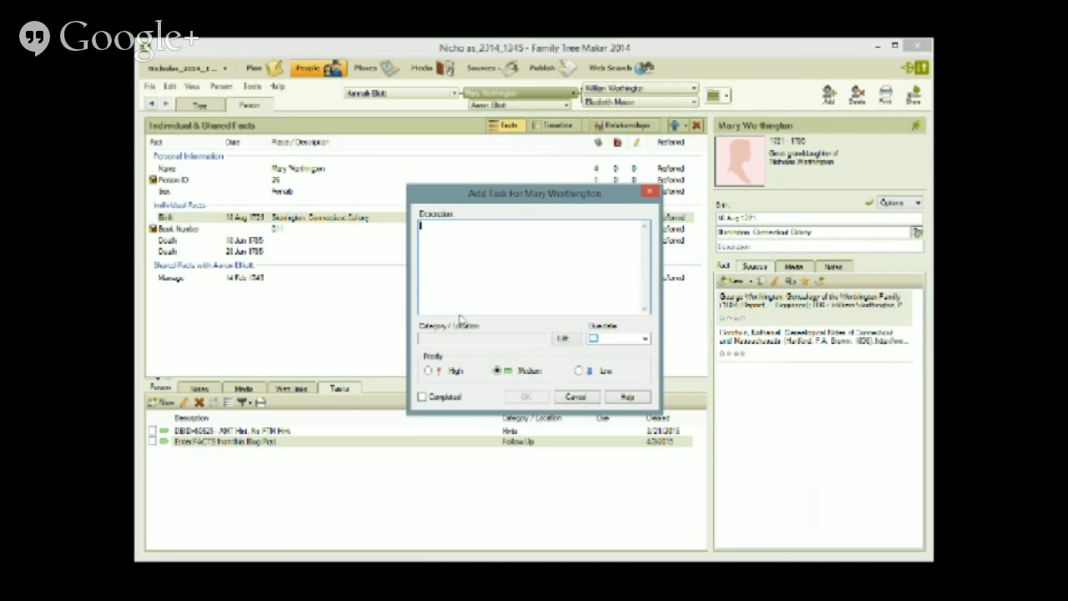
type("Research a")
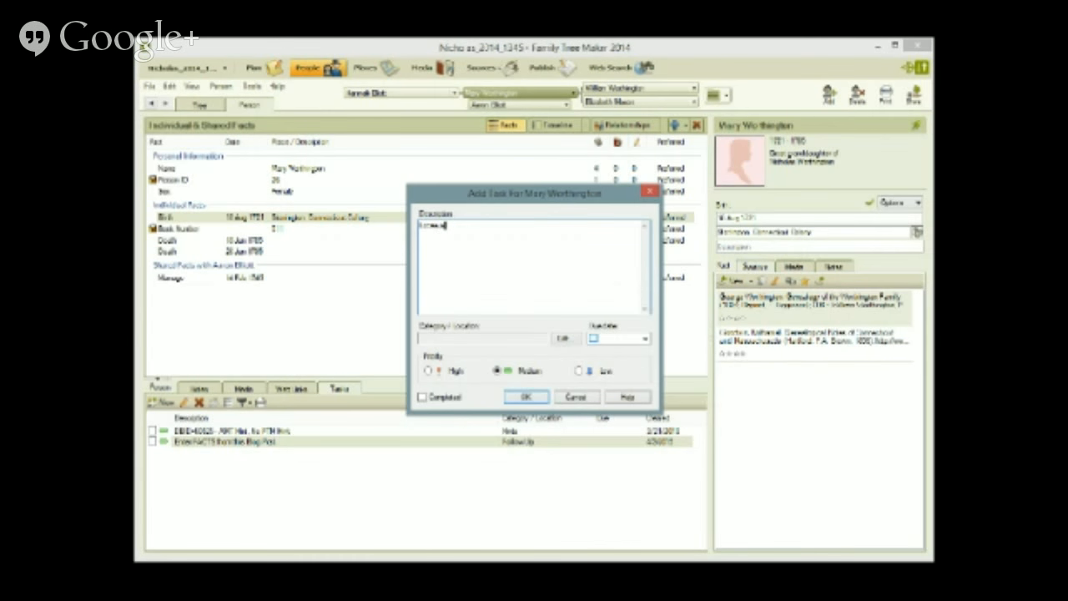
type("nd SCAN")
type("o")
type("riginal")
type(" filespaper")
key("BackSpace")
key("BackSpace")
key("BackSpace")
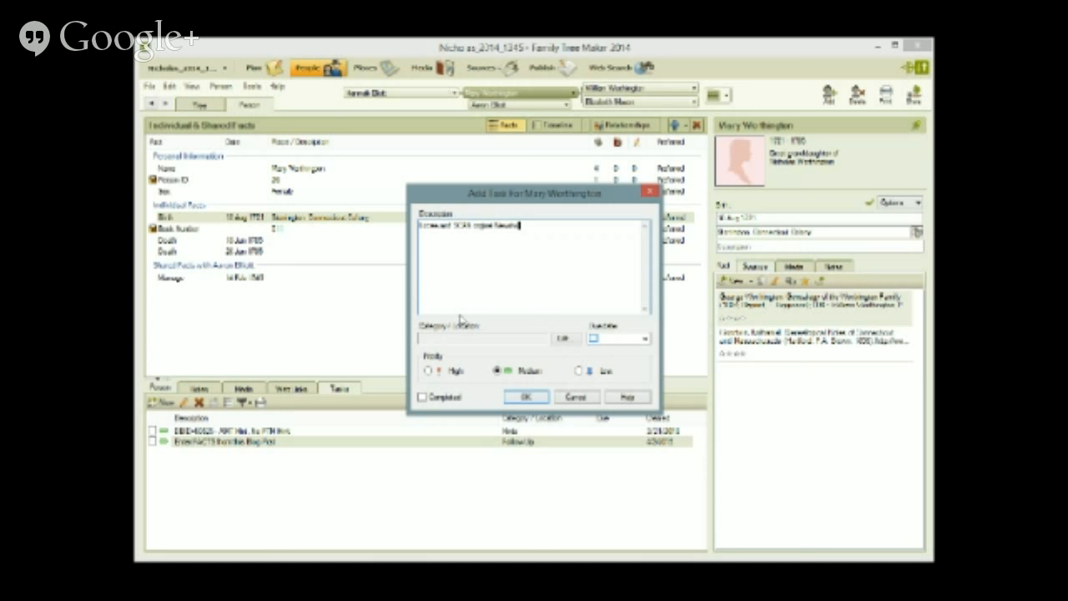
type("letter 4")
type("rticle")
- Assign the task the Follow Up category, save it, and select her Name fact
left_click(564, 339)
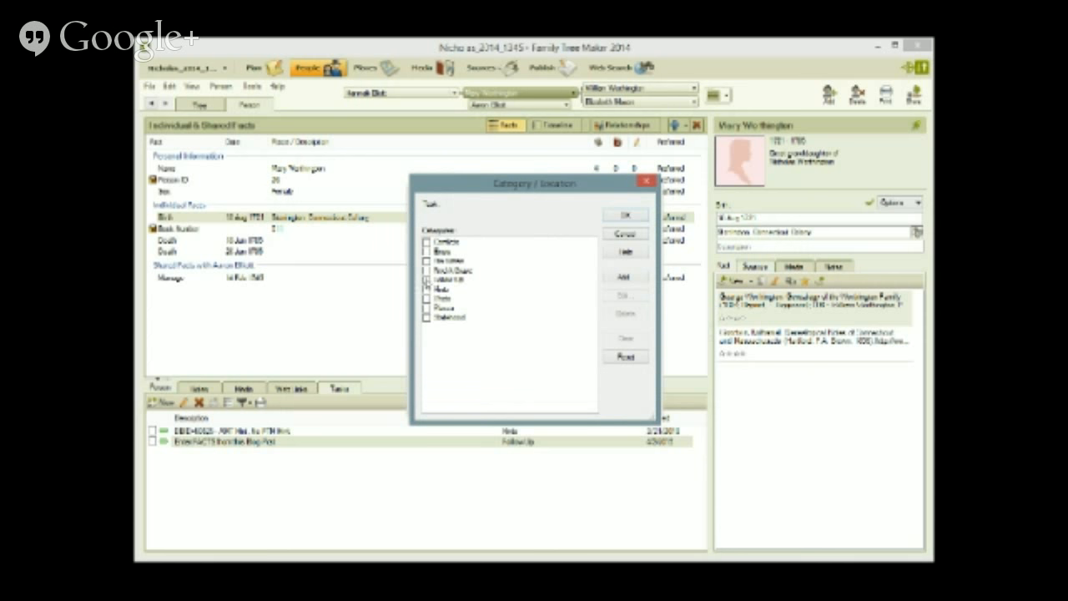
left_click(427, 280)
left_click(624, 221)
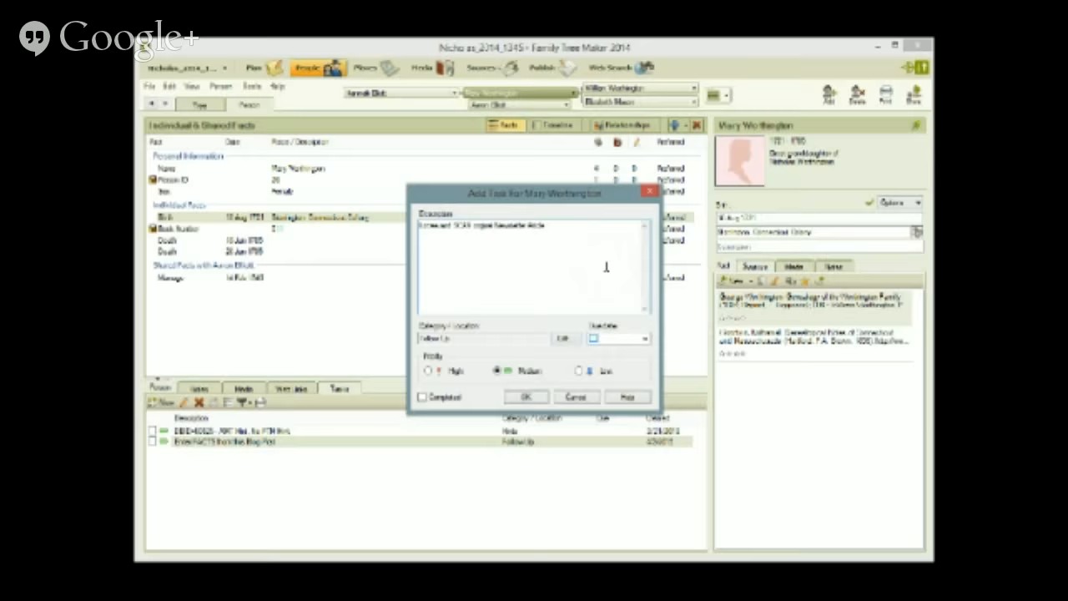
left_click(519, 398)
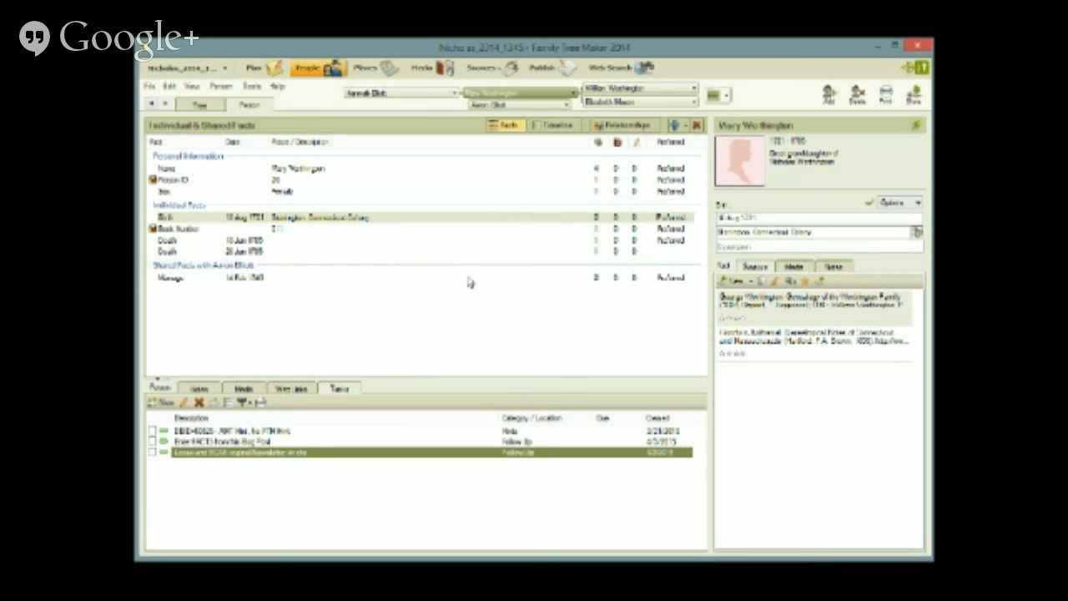
left_click(301, 171)
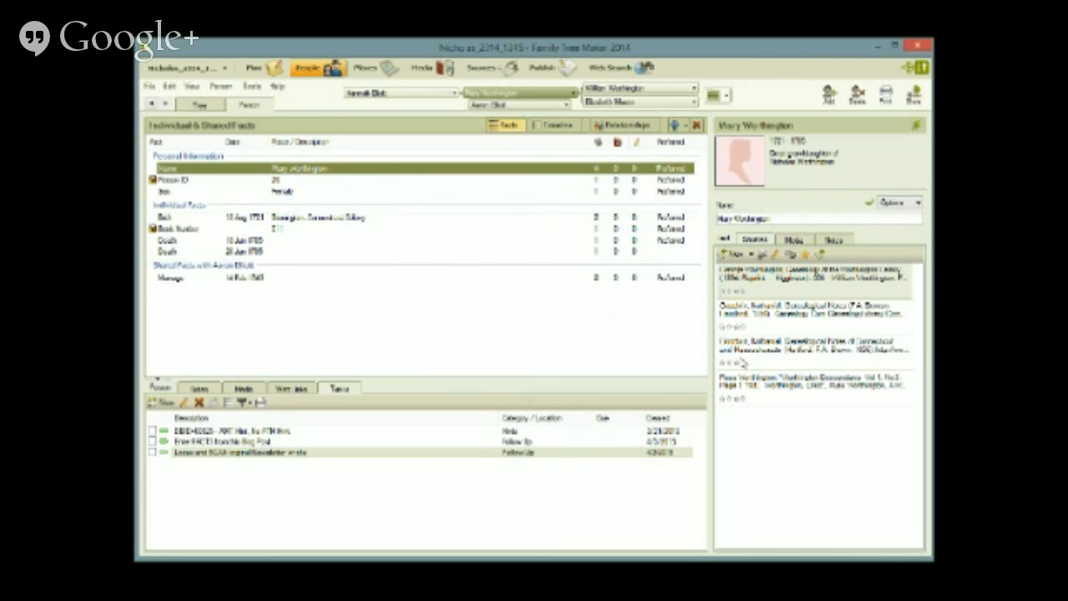